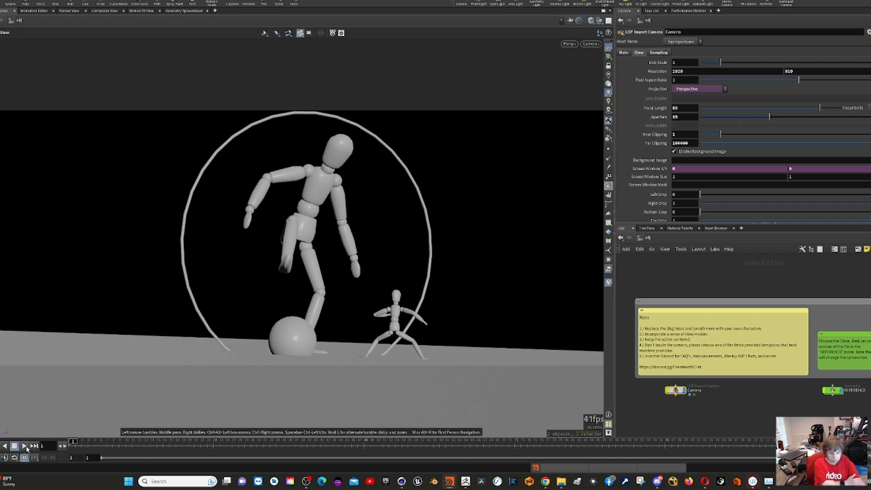
Play the shot's animation and pause it at frame 95, and show the REFERENCE geometry's parameters
{"action": "left_click", "coordinate": [24, 446]}
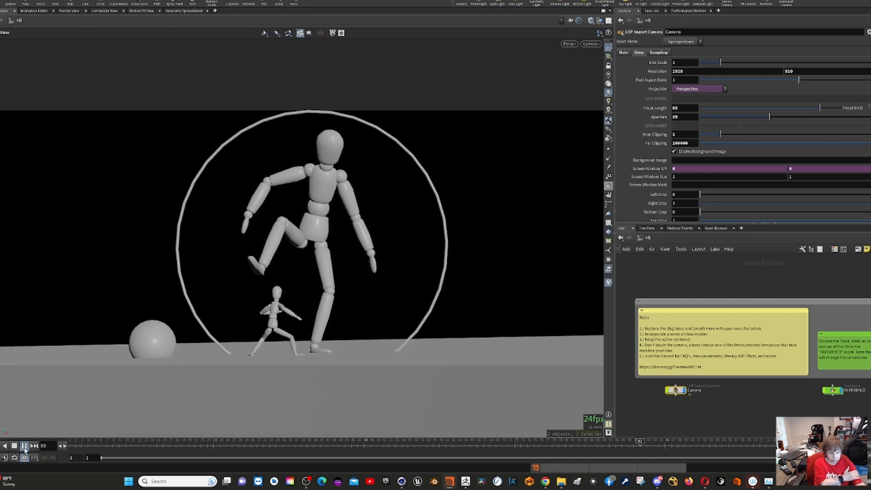
{"action": "left_click", "coordinate": [24, 446]}
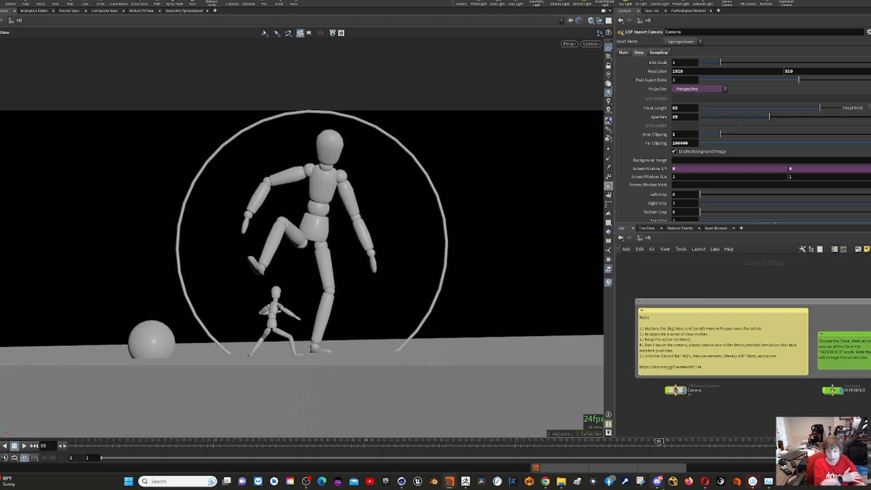
{"action": "left_click", "coordinate": [834, 391]}
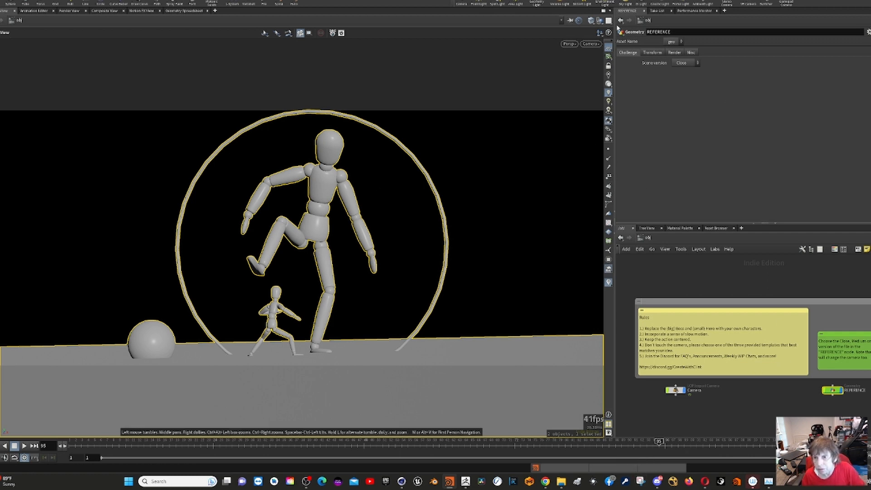
Switch the network to the stage context and change the desktop to Solaris, with switch1 as the displayed node
{"action": "left_click", "coordinate": [644, 239]}
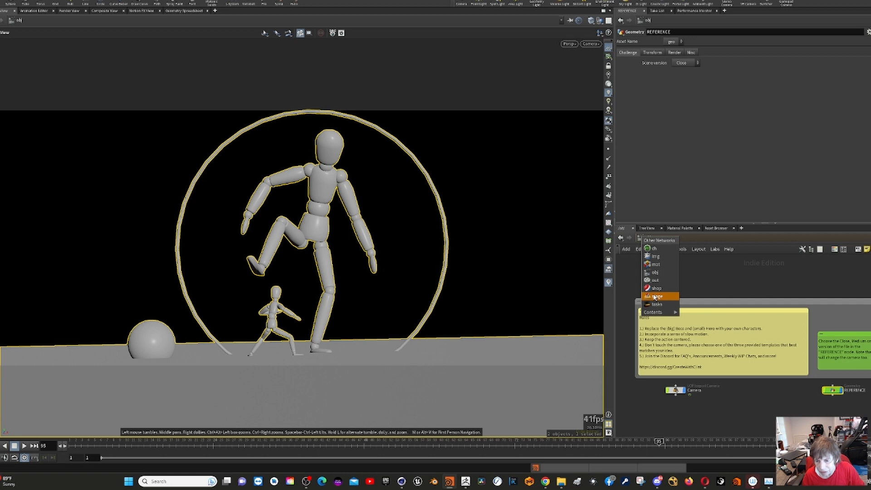
{"action": "left_click", "coordinate": [654, 296]}
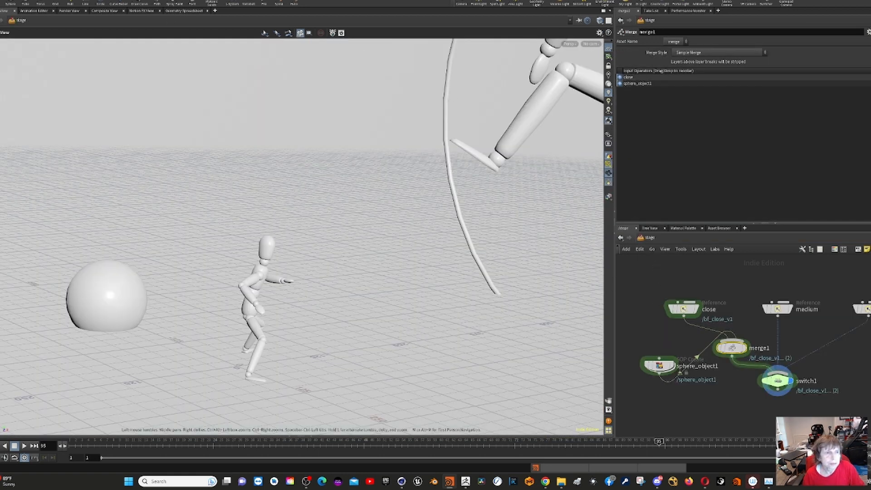
{"action": "left_click", "coordinate": [152, 1]}
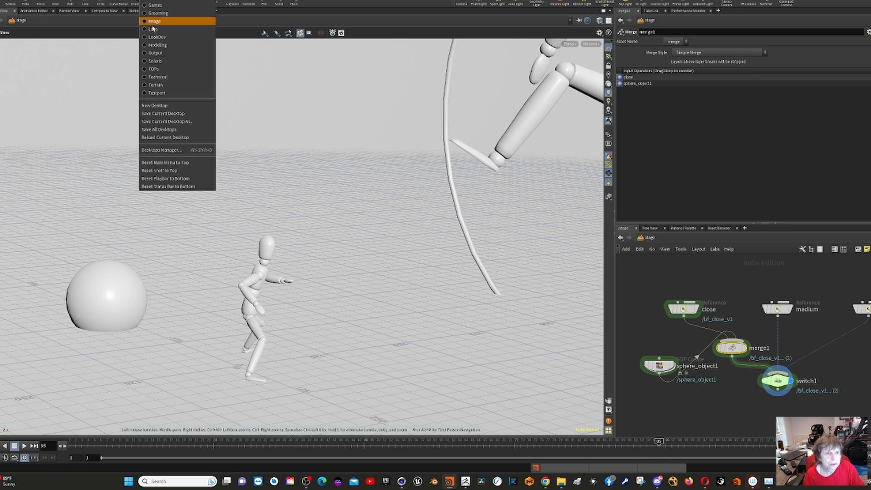
{"action": "left_click", "coordinate": [149, 61]}
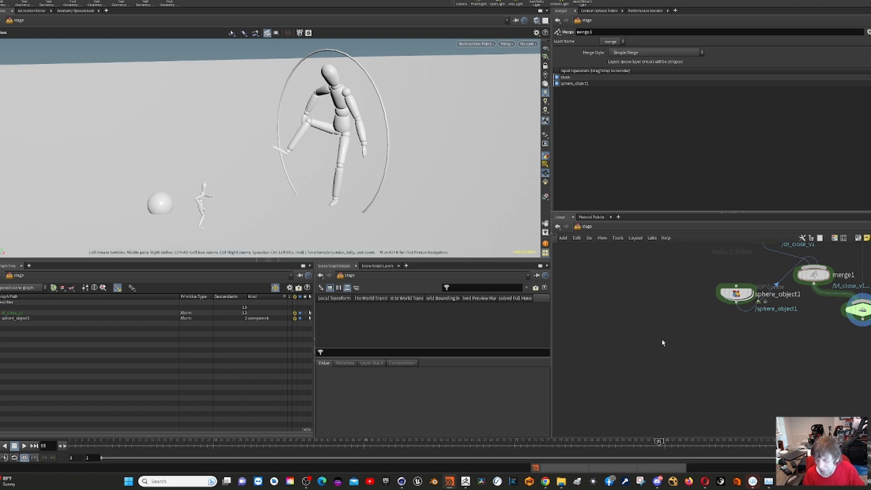
{"action": "middle_click_drag", "start_coordinate": [658, 331], "coordinate": [549, 394]}
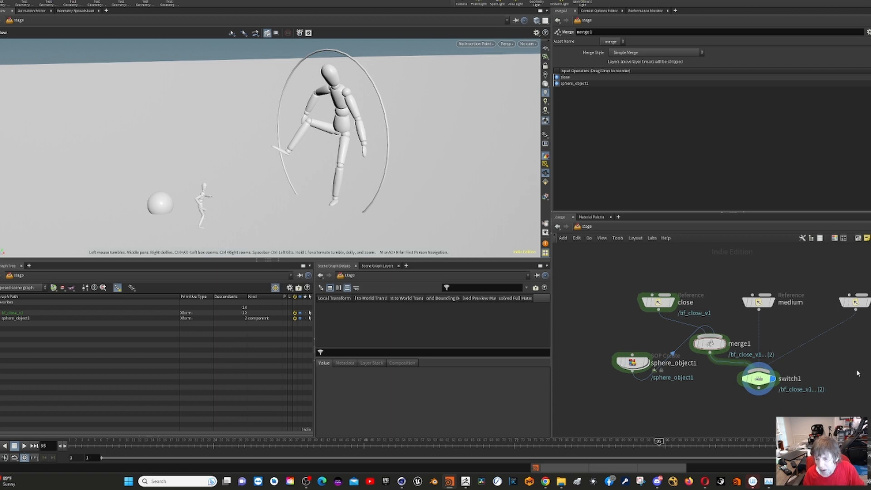
{"action": "mouse_move", "coordinate": [657, 303]}
{"action": "mouse_move", "coordinate": [757, 383]}
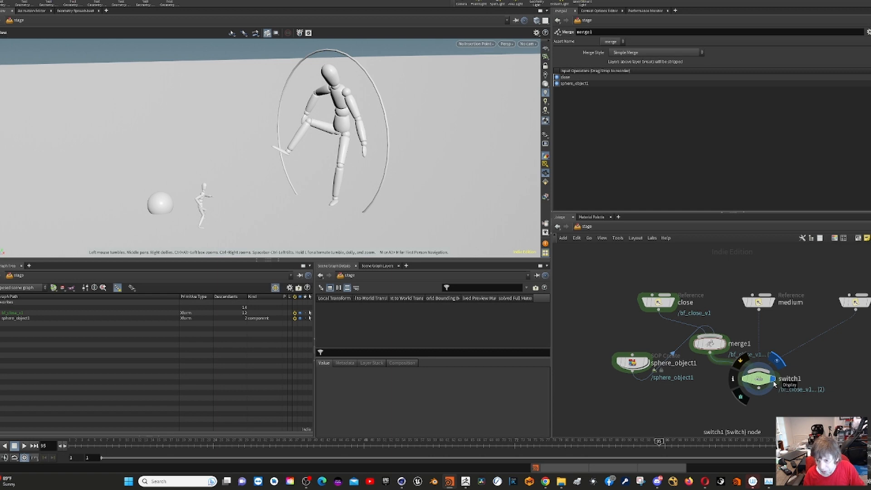
{"action": "left_click", "coordinate": [773, 383]}
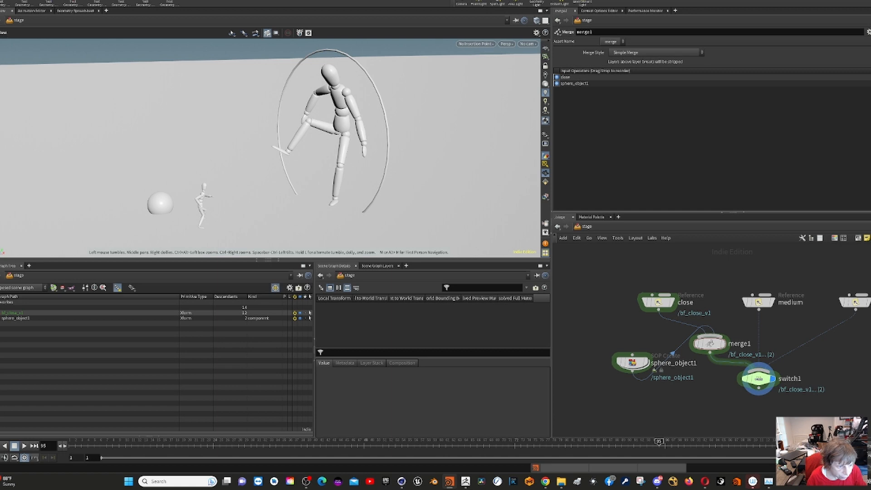
Expand bf_close_v1 in the scene graph and inspect the details of the Boss and sphere_object1 primitives
{"action": "left_click", "coordinate": [1, 313]}
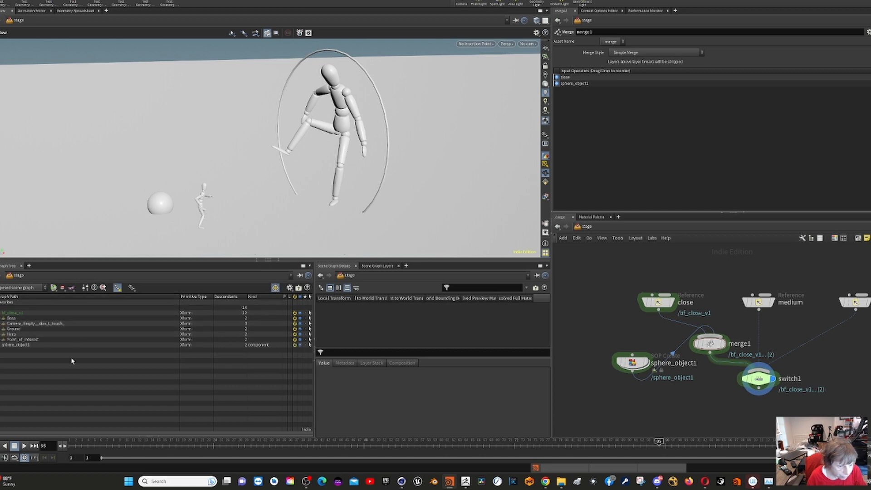
{"action": "left_click", "coordinate": [13, 318]}
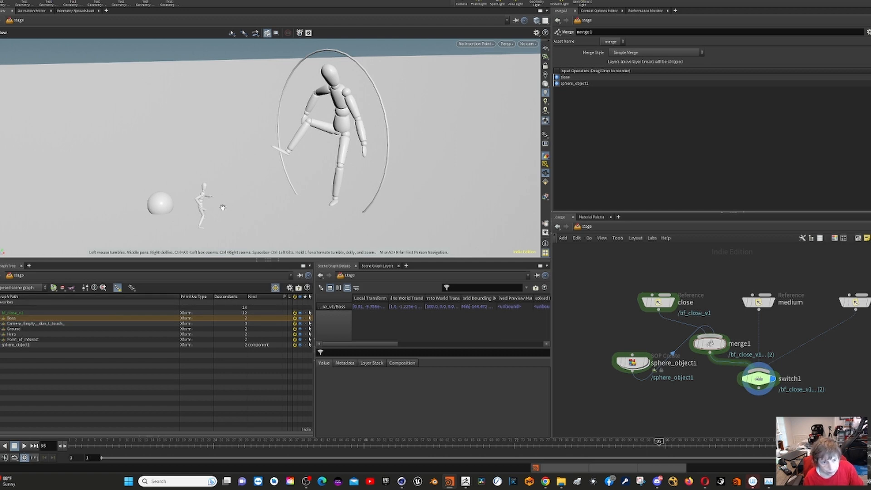
{"action": "left_click", "coordinate": [17, 346]}
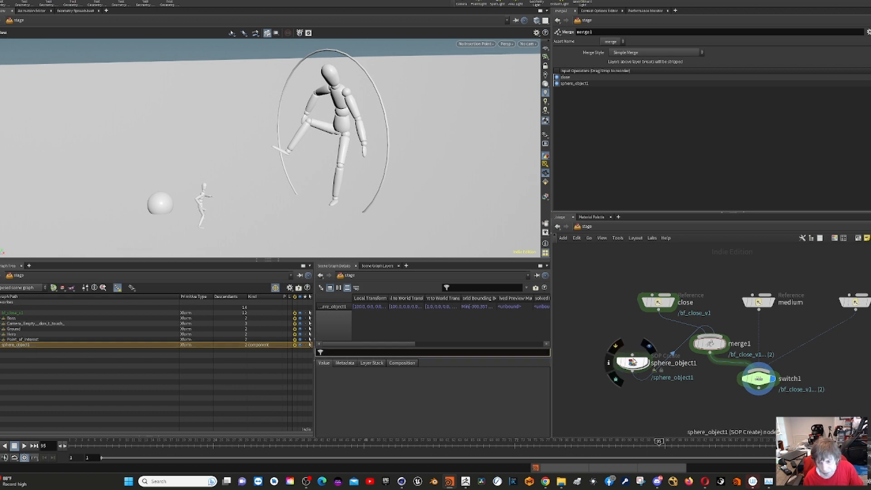
Reposition the sphere_object1 node below the close node and level with merge1, and save the scene
{"action": "left_click", "coordinate": [636, 363]}
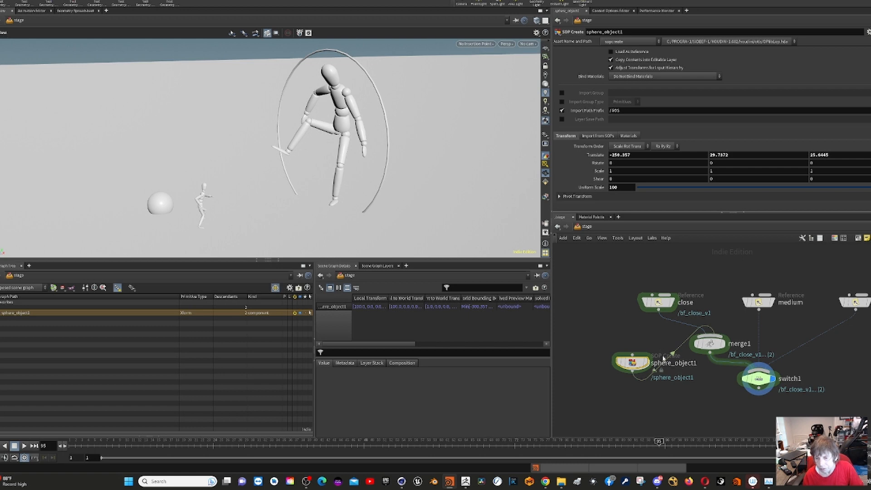
{"action": "left_click_drag", "start_coordinate": [633, 363], "coordinate": [610, 338]}
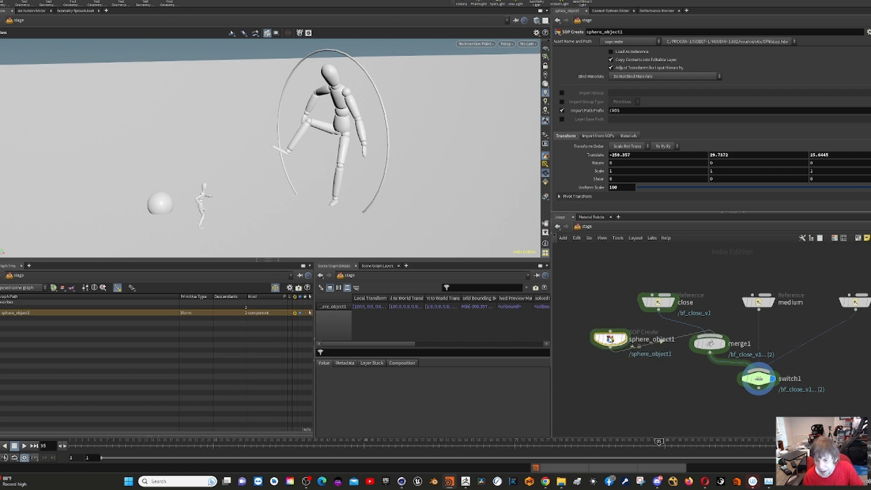
{"action": "mouse_move", "coordinate": [611, 338]}
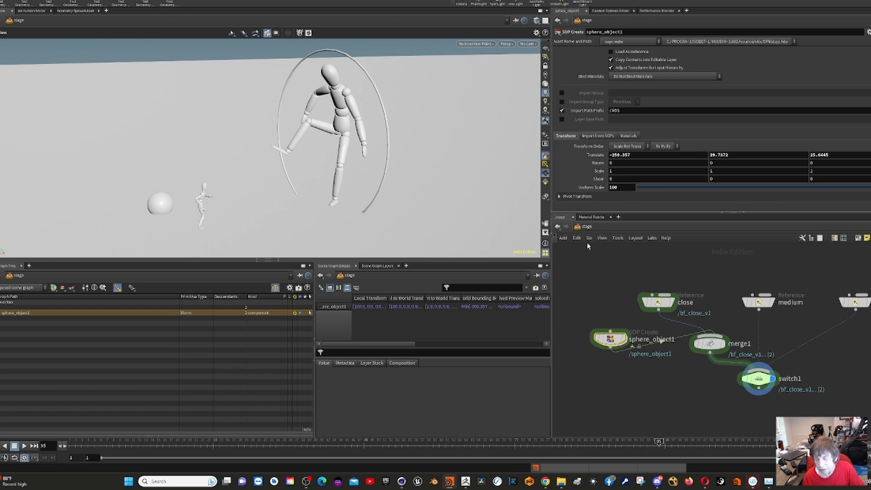
{"action": "key", "text": "ctrl+s"}
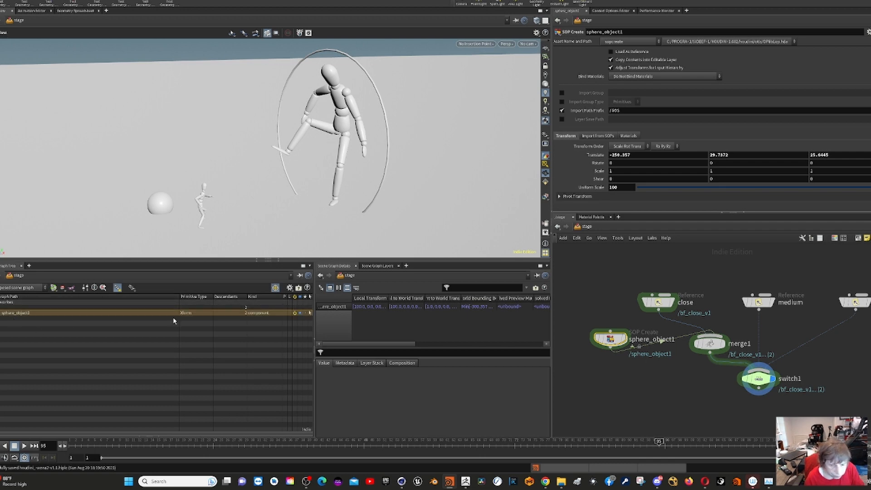
Turn the Hero primitive off and back on in switch1's scene graph, and save the scene
{"action": "mouse_move", "coordinate": [726, 338]}
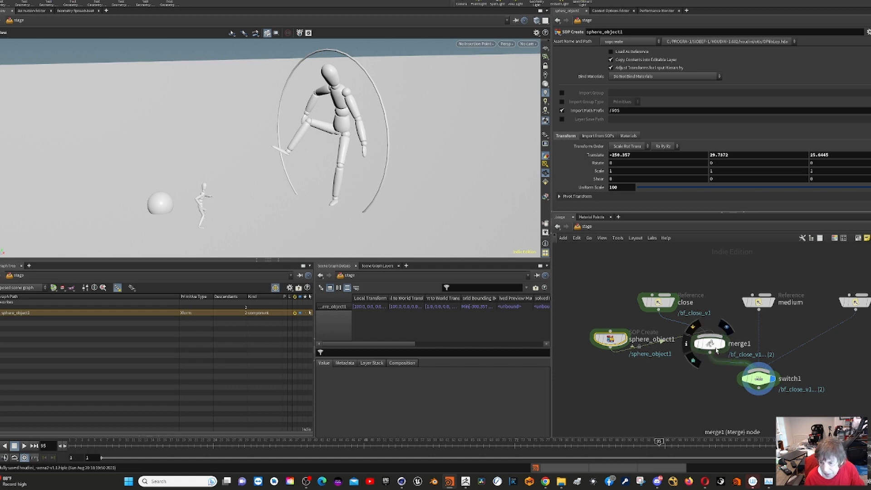
{"action": "mouse_move", "coordinate": [773, 364]}
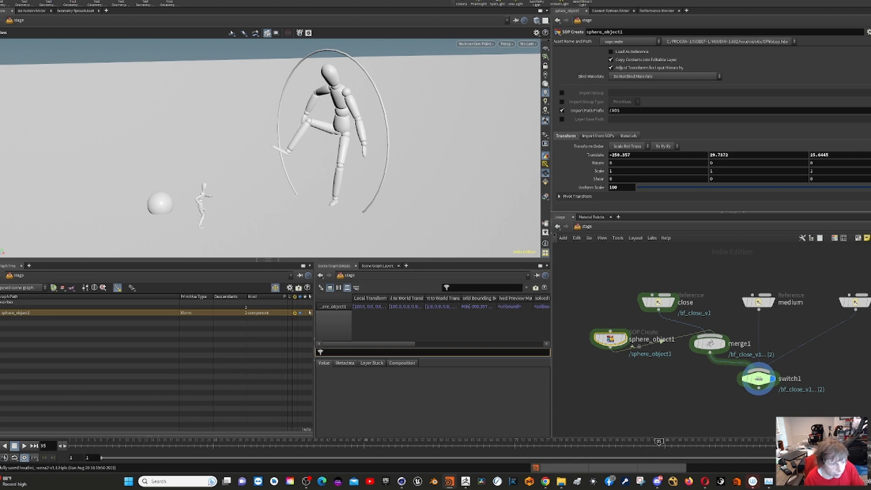
{"action": "left_click", "coordinate": [761, 381]}
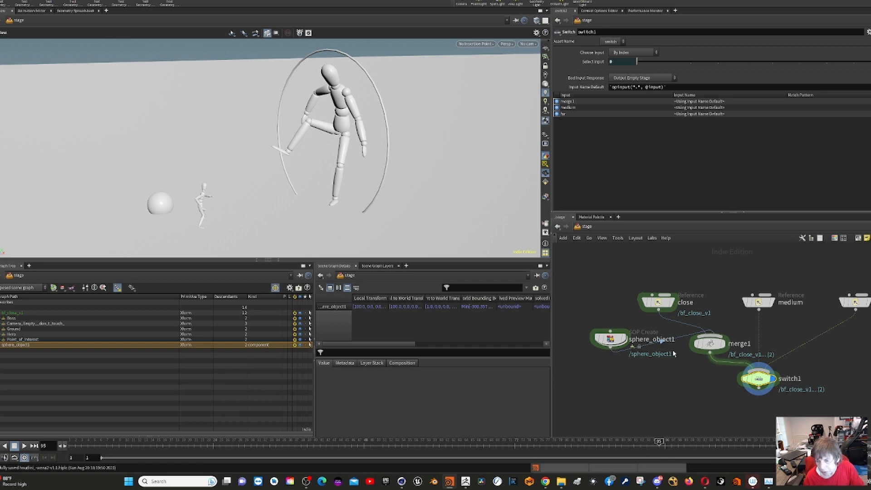
{"action": "left_click", "coordinate": [296, 335]}
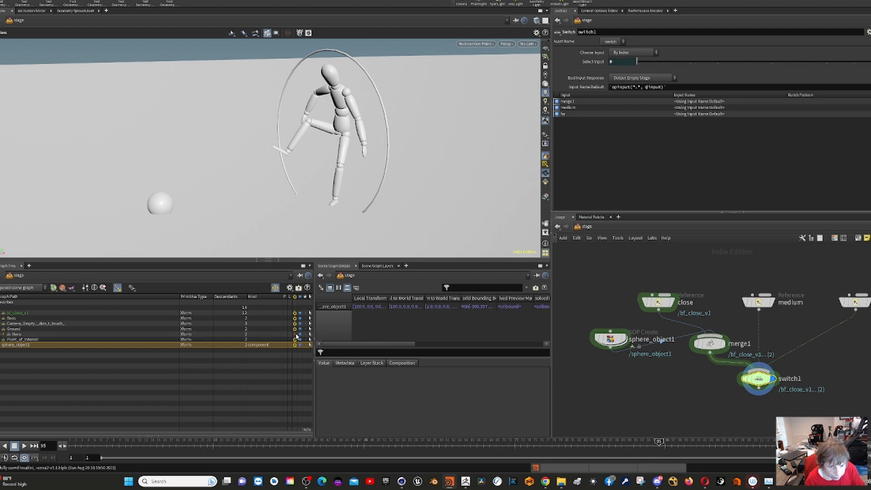
{"action": "left_click", "coordinate": [296, 335]}
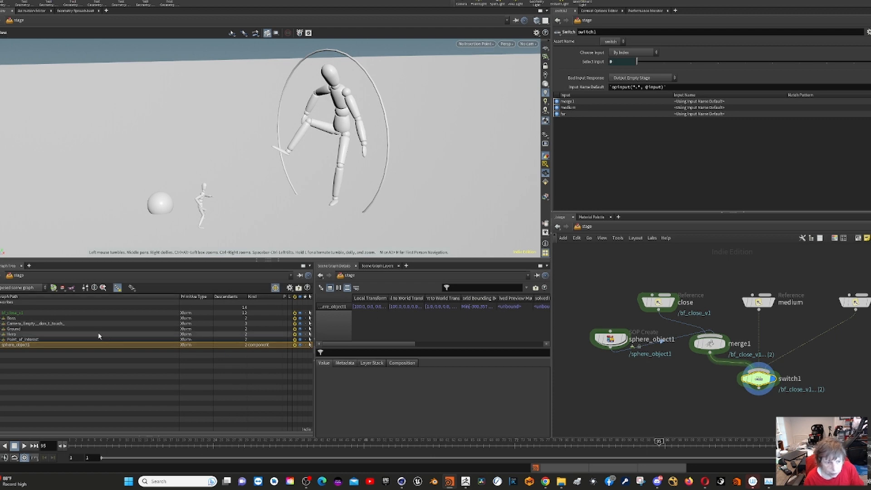
{"action": "key", "text": "ctrl+s"}
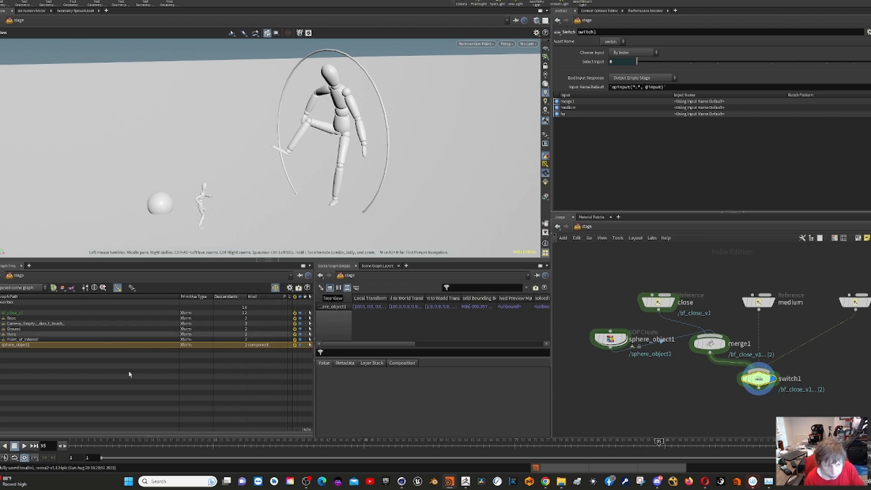
Expand the Hero primitive and examine its mesh's full attribute list in a widened tree view of the scene graph details
{"action": "left_click", "coordinate": [15, 335]}
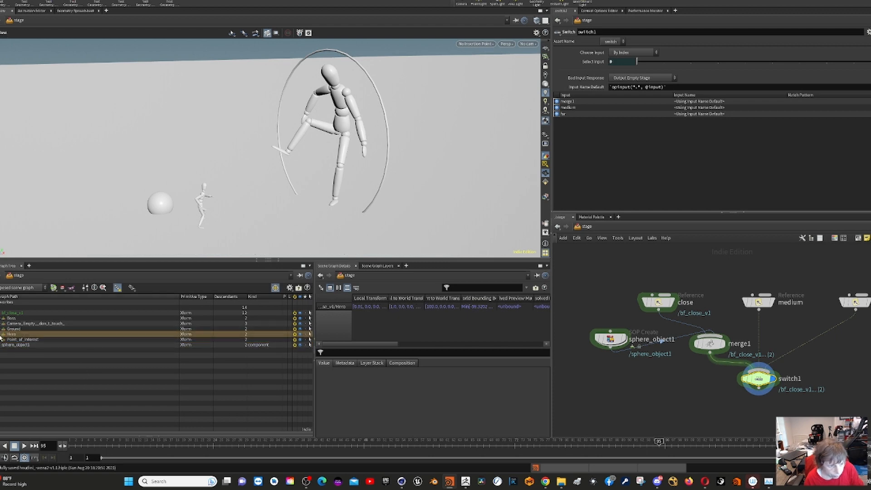
{"action": "left_click", "coordinate": [3, 334]}
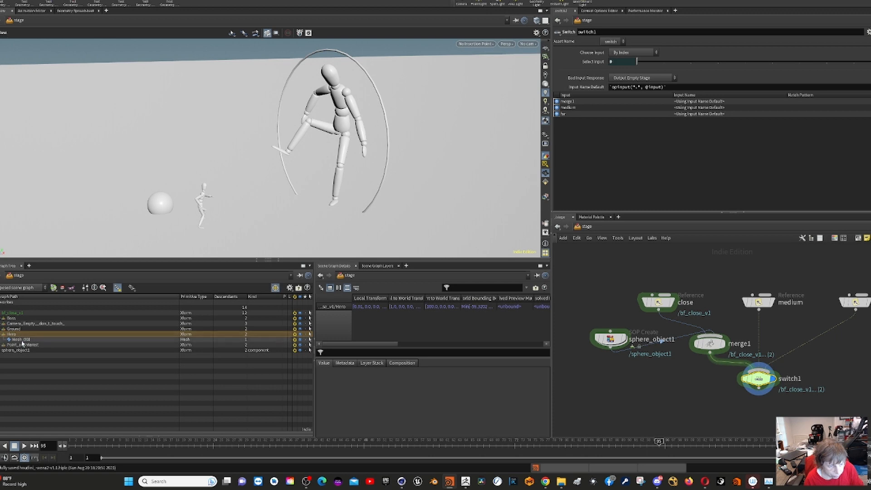
{"action": "left_click", "coordinate": [22, 340]}
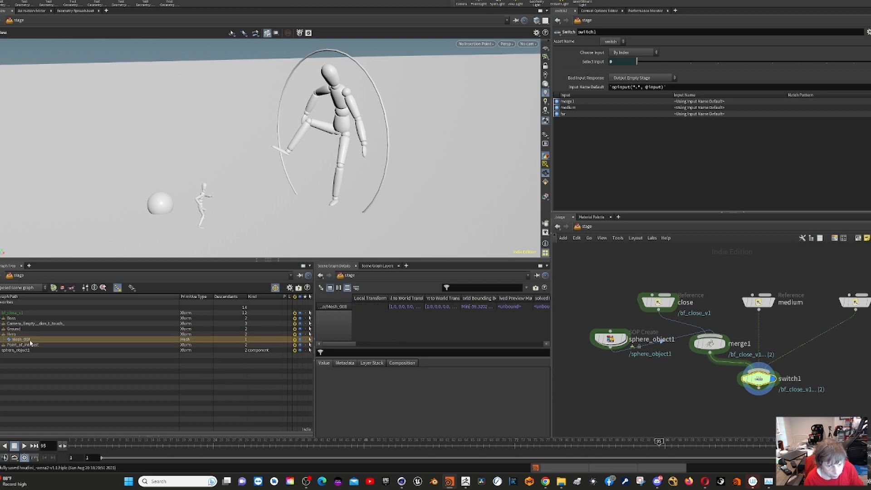
{"action": "left_click", "coordinate": [323, 288]}
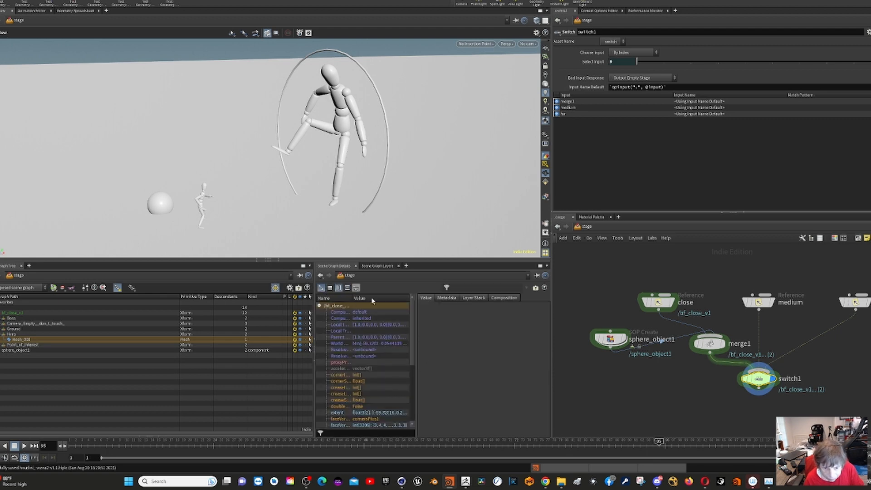
{"action": "left_click_drag", "start_coordinate": [417, 347], "coordinate": [548, 345]}
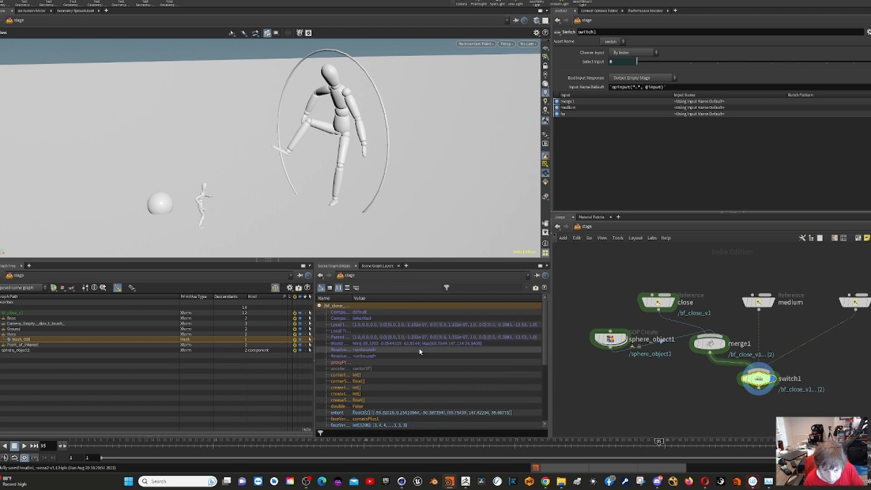
{"action": "scroll", "coordinate": [423, 355], "scroll_direction": "down", "scroll_amount": 4}
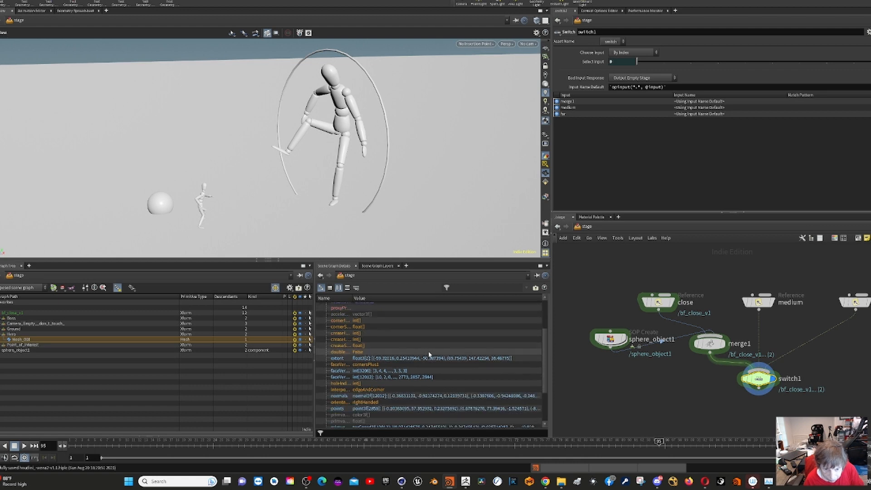
{"action": "scroll", "coordinate": [432, 356], "scroll_direction": "down", "scroll_amount": 2}
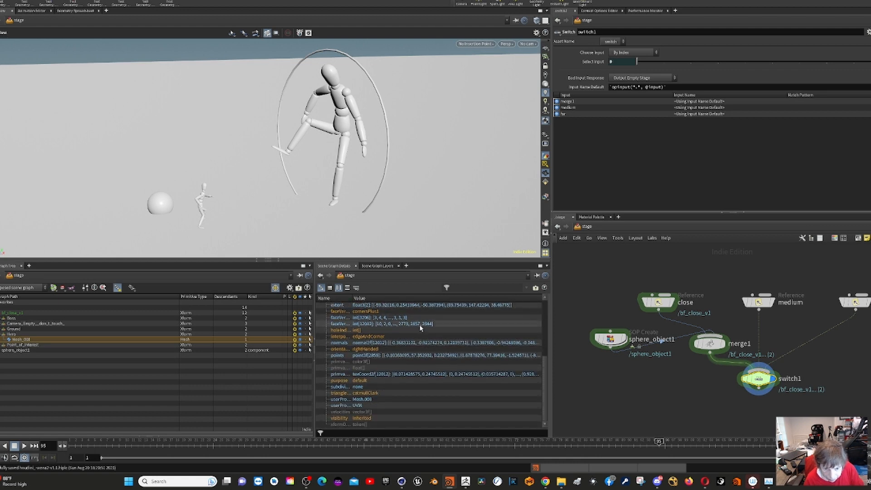
{"action": "scroll", "coordinate": [379, 373], "scroll_direction": "up", "scroll_amount": 6}
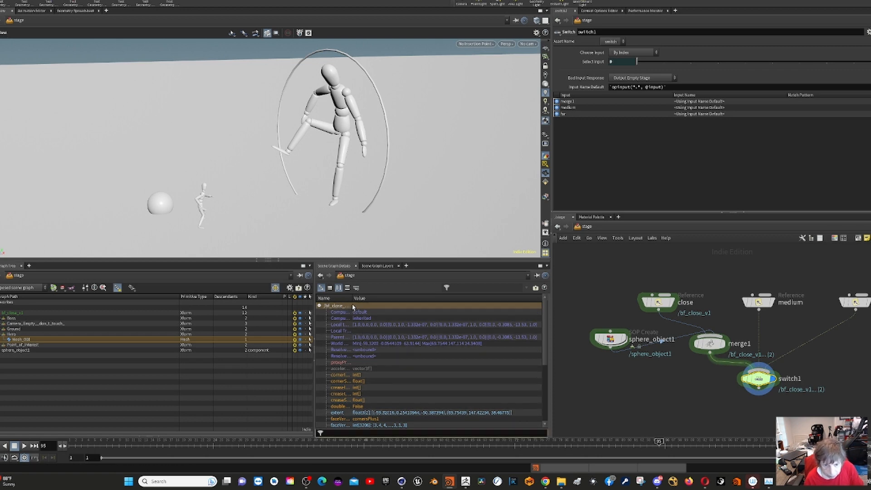
Return the scene graph details to the table layout and examine the Hero mesh's metadata and layer stack entry
{"action": "left_click", "coordinate": [330, 288]}
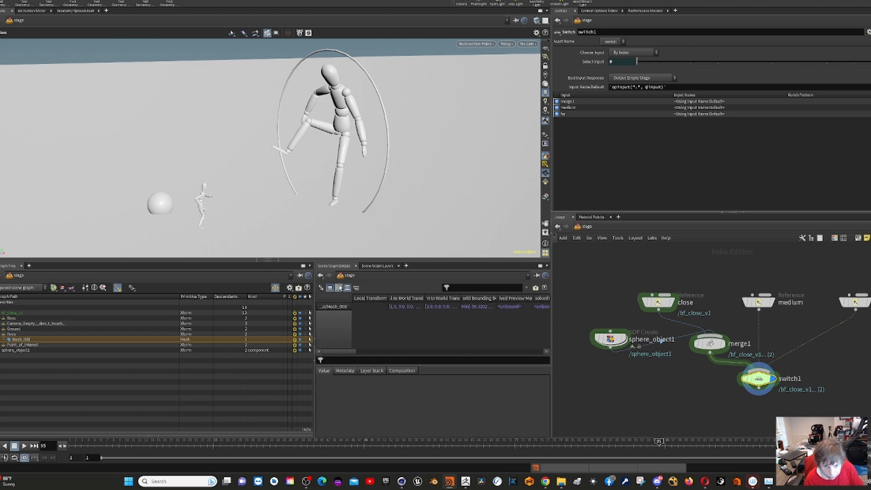
{"action": "left_click", "coordinate": [339, 288]}
{"action": "left_click", "coordinate": [347, 288]}
{"action": "left_click", "coordinate": [341, 371]}
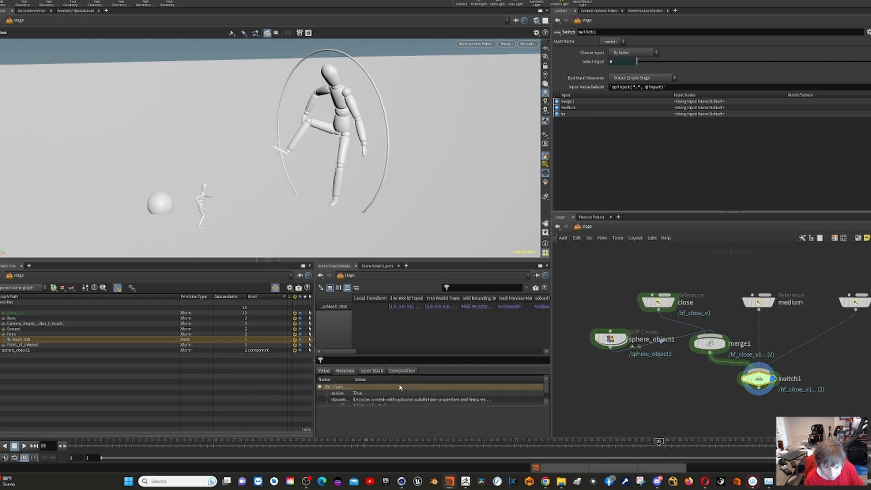
{"action": "left_click", "coordinate": [404, 370]}
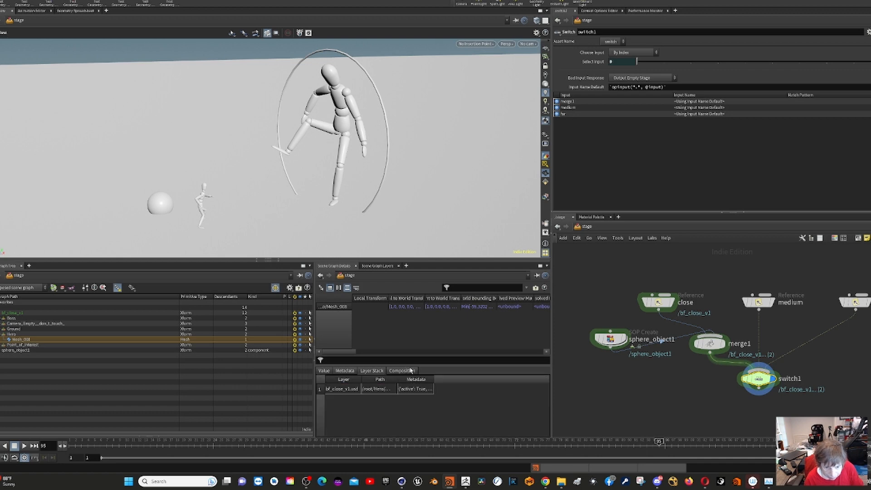
{"action": "left_click", "coordinate": [381, 389]}
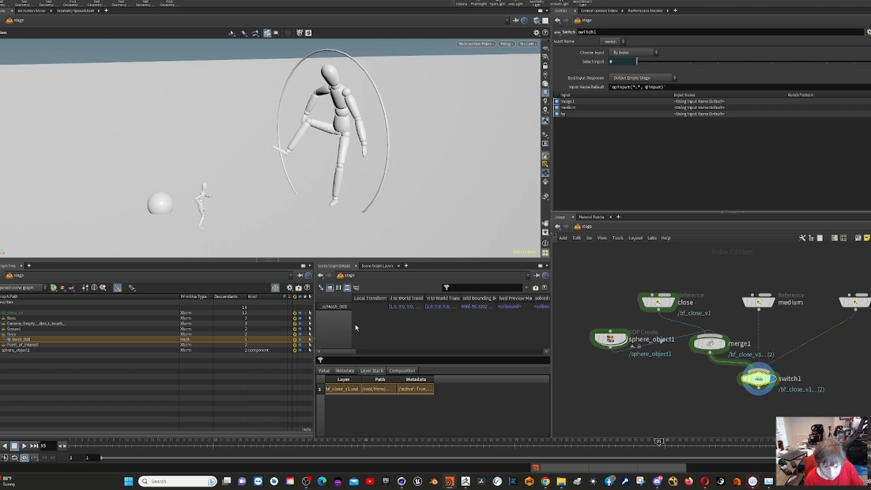
Show the scene graph details as a full-height tree, examine the Hero mesh's attributes, and inspect the sphere_object1 primitive
{"action": "left_click", "coordinate": [339, 288]}
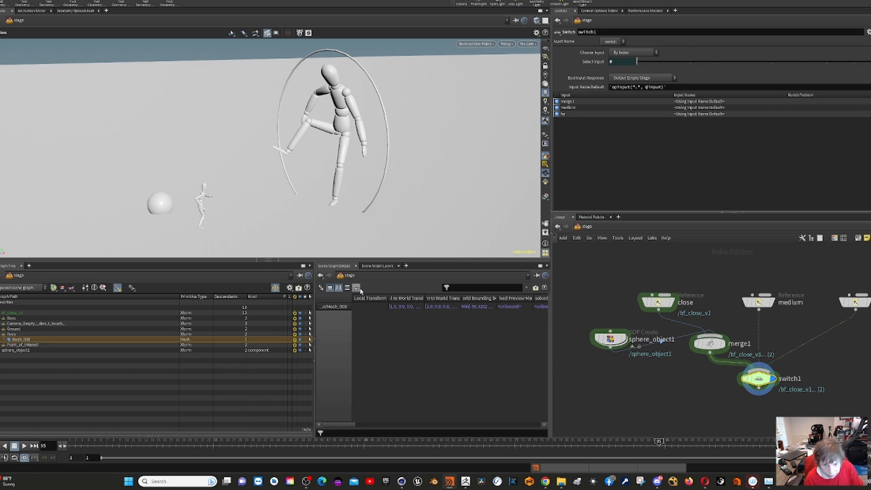
{"action": "left_click", "coordinate": [357, 288]}
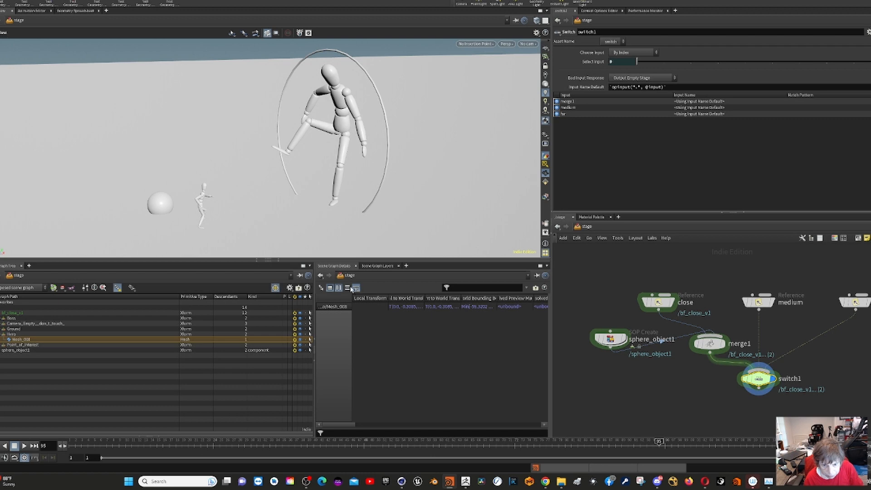
{"action": "left_click", "coordinate": [322, 288]}
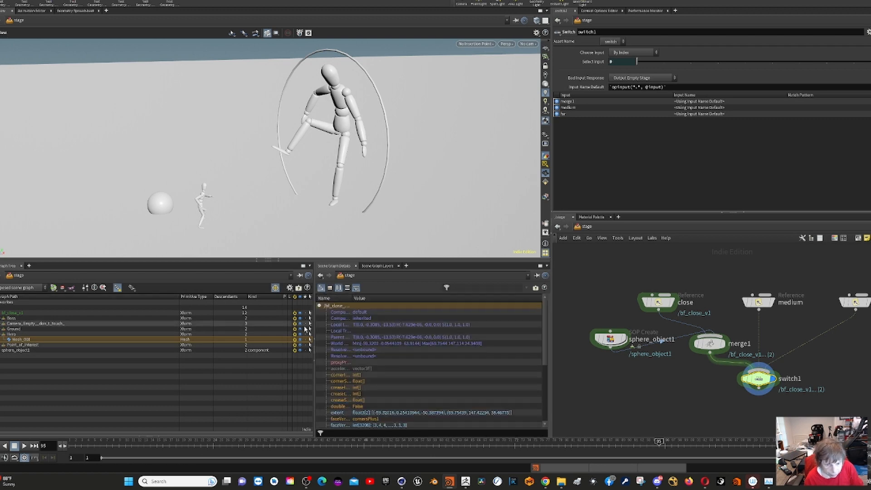
{"action": "scroll", "coordinate": [416, 360], "scroll_direction": "down", "scroll_amount": 1}
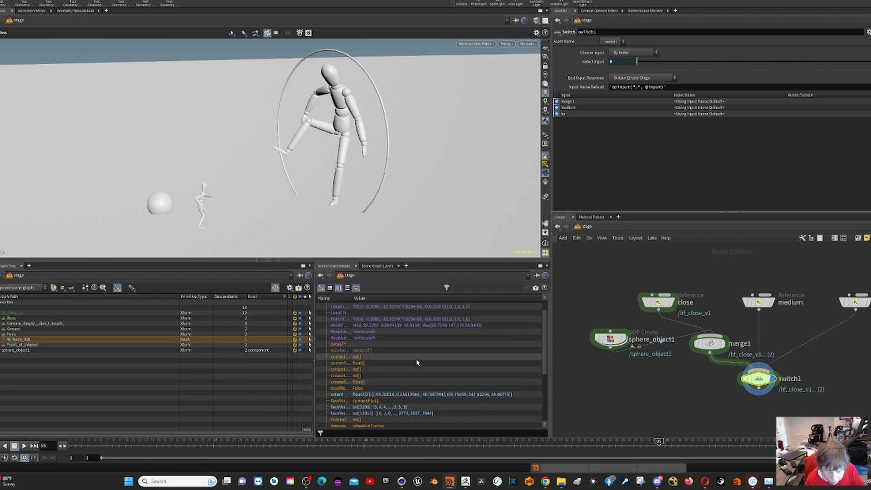
{"action": "scroll", "coordinate": [418, 362], "scroll_direction": "down", "scroll_amount": 5}
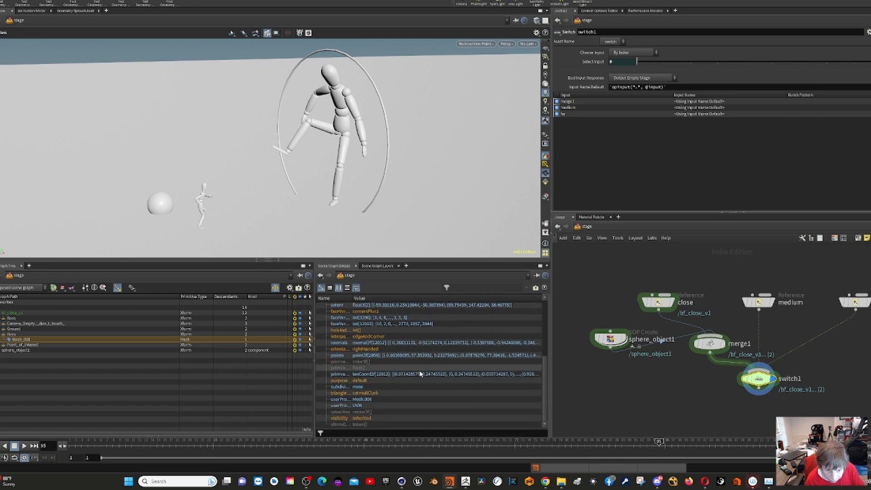
{"action": "scroll", "coordinate": [421, 373], "scroll_direction": "up", "scroll_amount": 2}
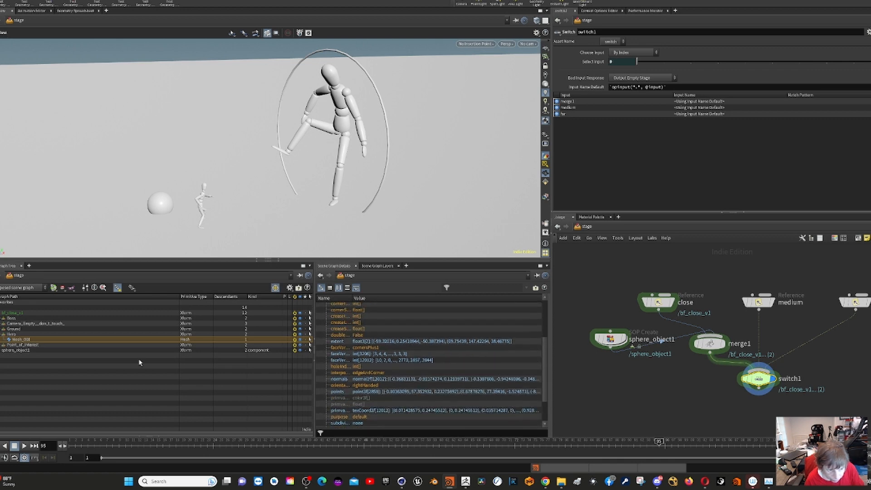
{"action": "left_click", "coordinate": [20, 351]}
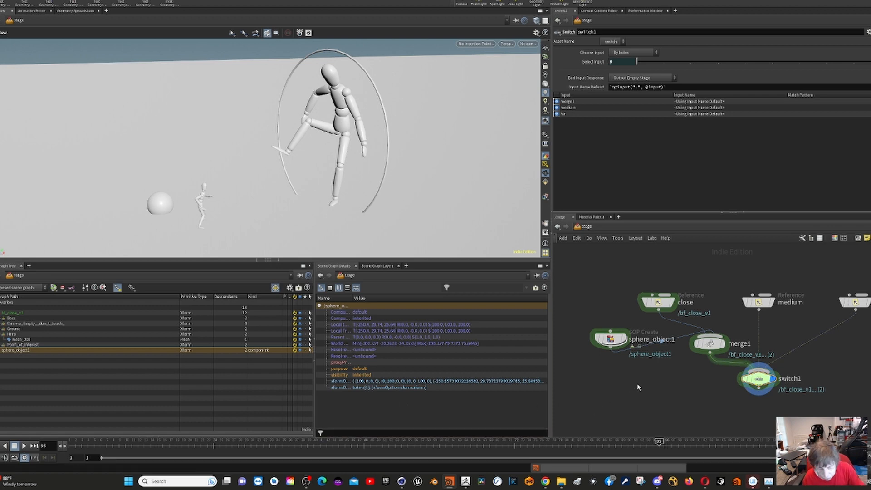
{"action": "key", "text": "Tab"}
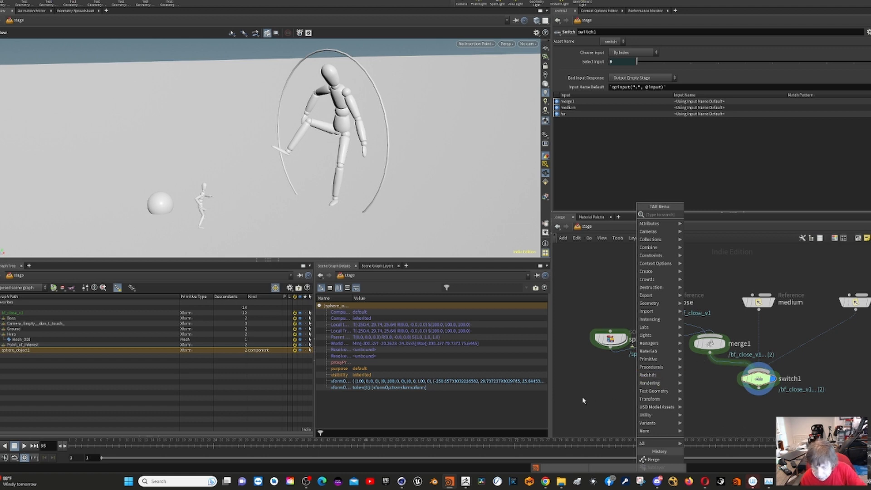
{"action": "type", "text": "s"}
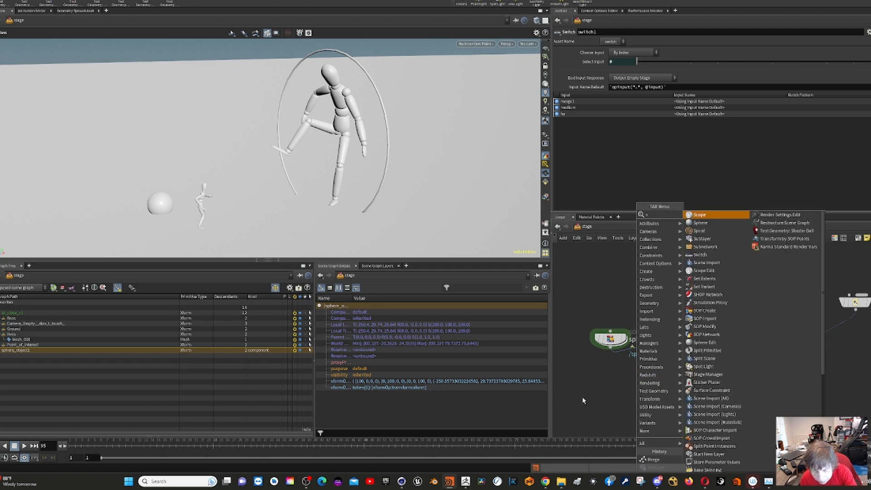
{"action": "type", "text": "o"}
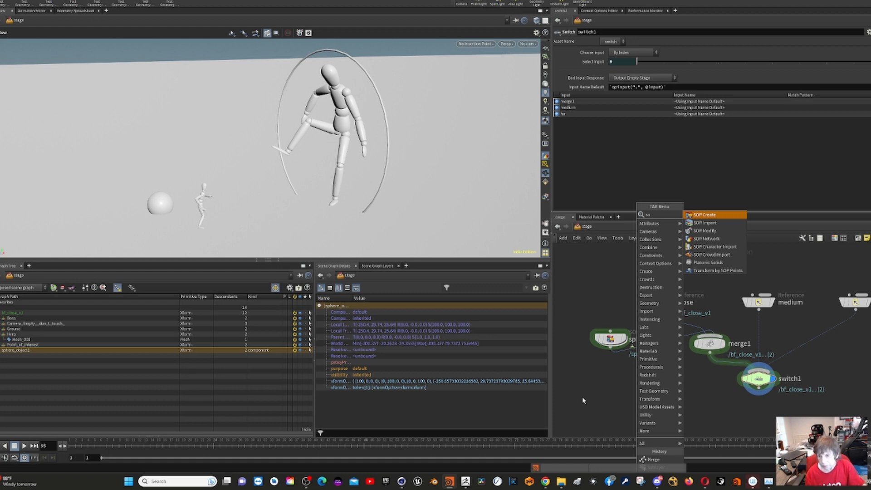
{"action": "left_click", "coordinate": [588, 292]}
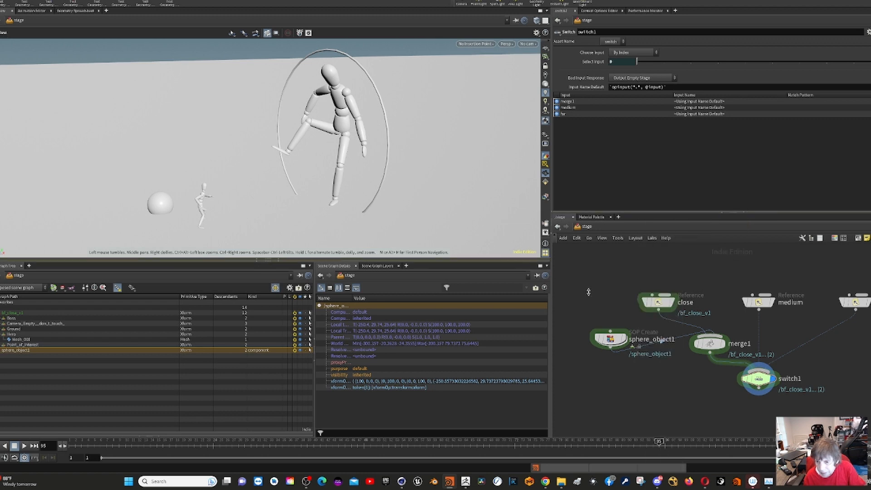
Open the obj network and return to the stage network
{"action": "left_click", "coordinate": [587, 229]}
{"action": "left_click", "coordinate": [606, 270]}
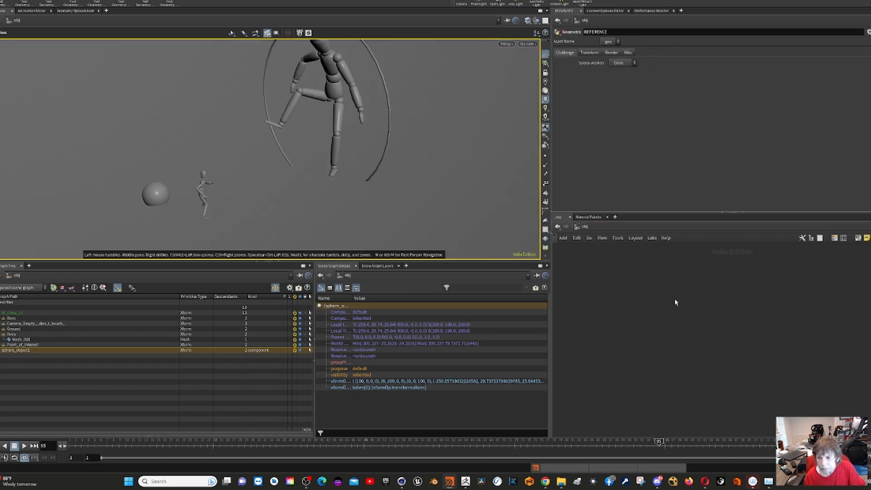
{"action": "left_click", "coordinate": [585, 227]}
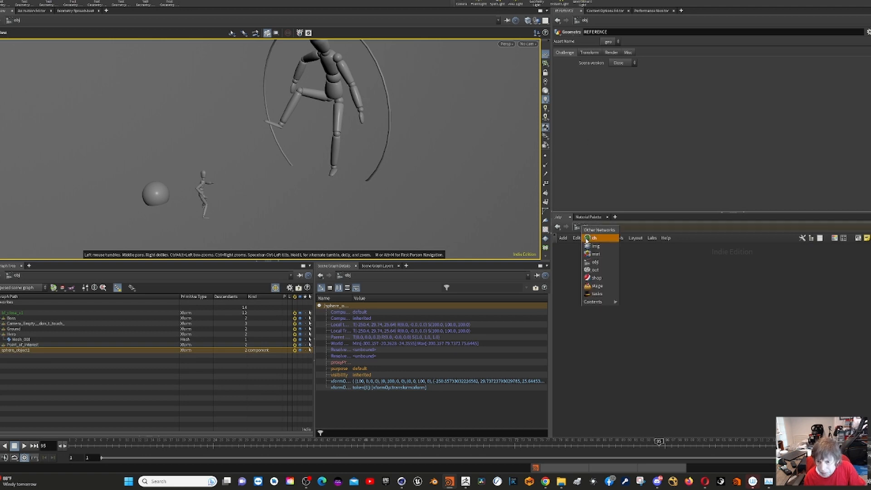
{"action": "left_click", "coordinate": [601, 267]}
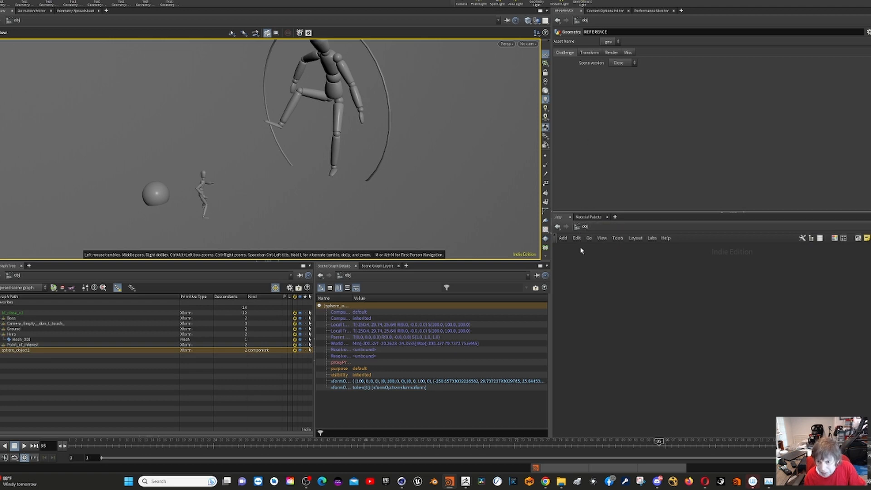
{"action": "right_click", "coordinate": [558, 227]}
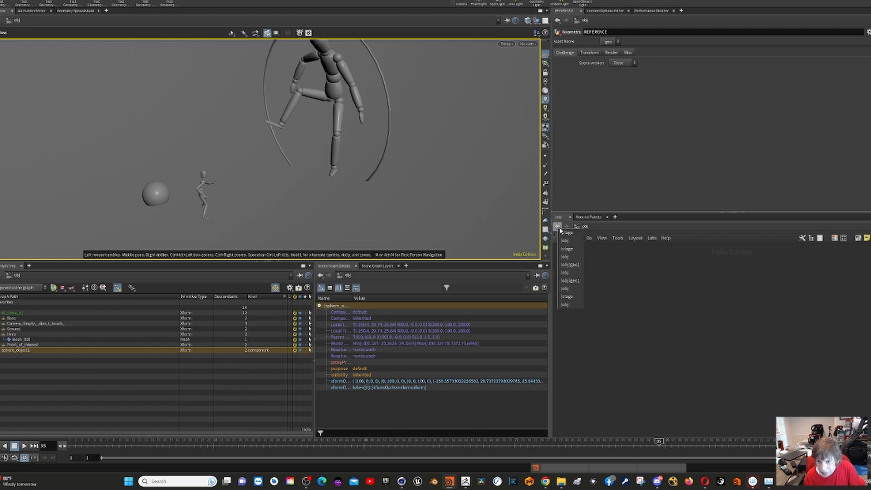
{"action": "left_click", "coordinate": [558, 228]}
{"action": "left_click", "coordinate": [558, 227]}
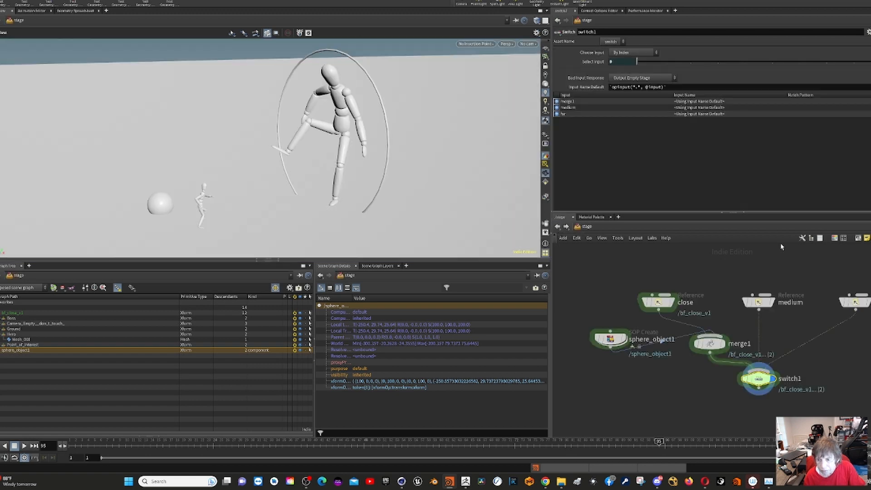
Switch to the obj network and frame all of its nodes in the network editor
{"action": "left_click", "coordinate": [580, 228]}
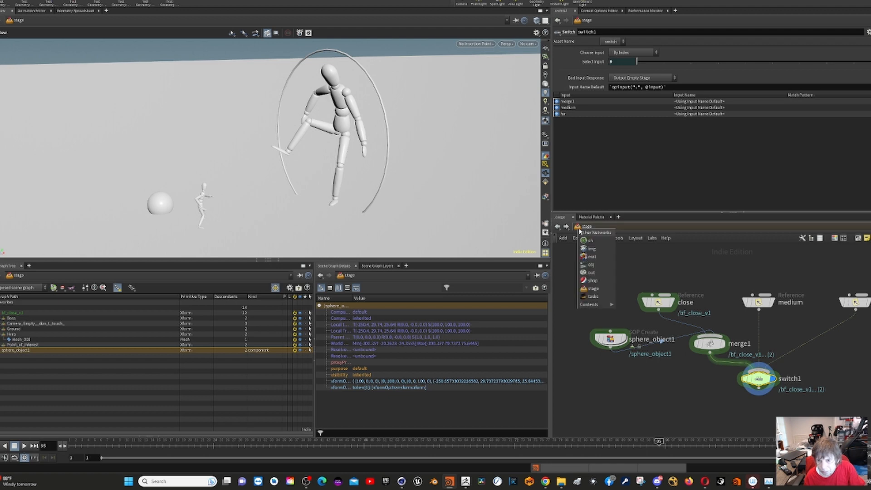
{"action": "left_click", "coordinate": [591, 265]}
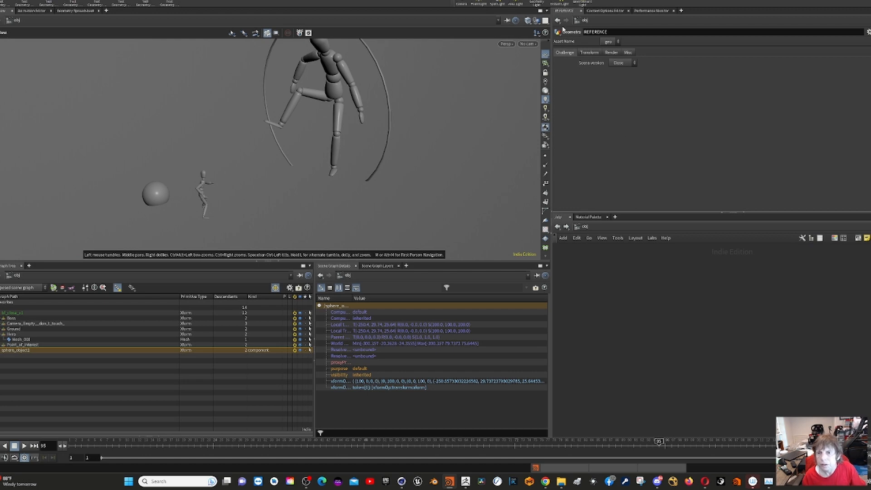
{"action": "left_click", "coordinate": [580, 227]}
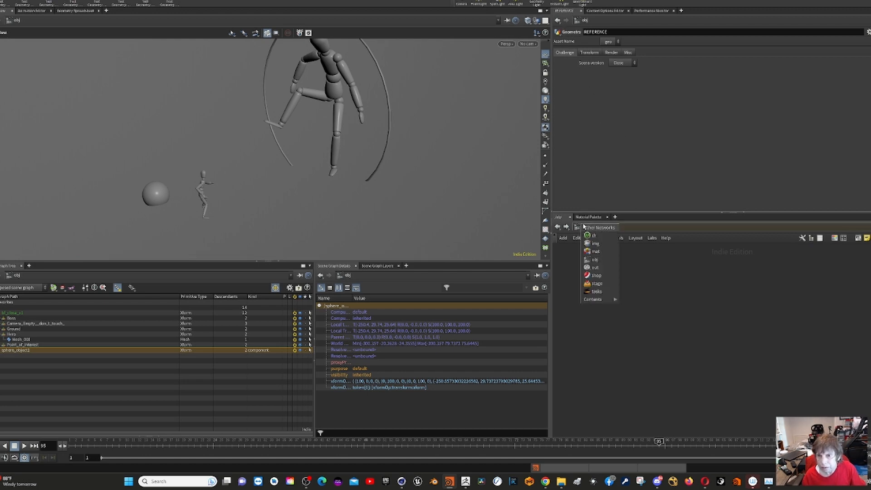
{"action": "left_click", "coordinate": [751, 312]}
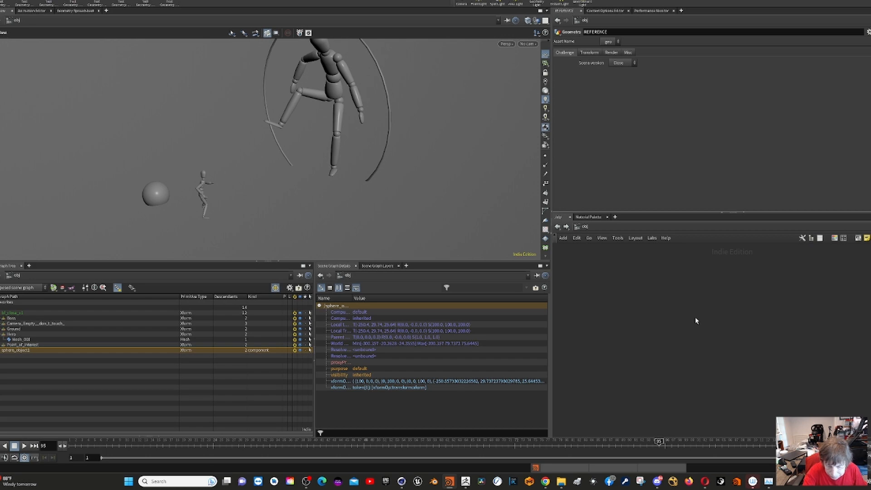
{"action": "key", "text": "l"}
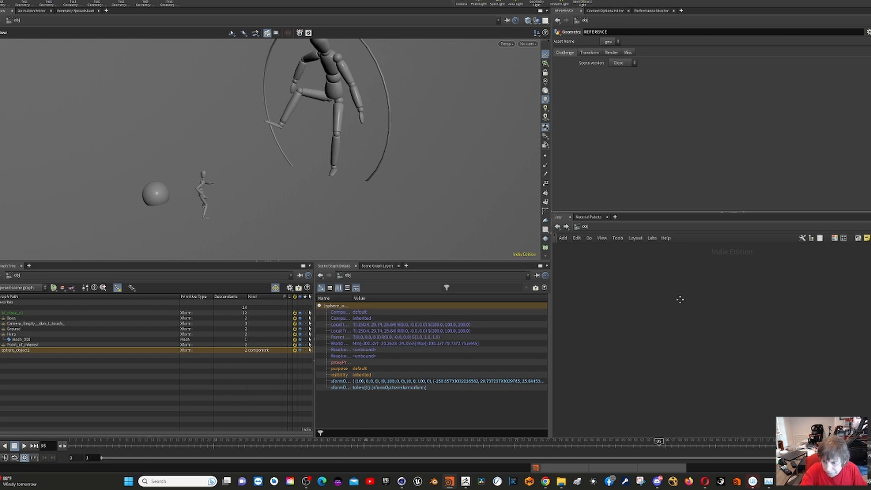
{"action": "key", "text": "h"}
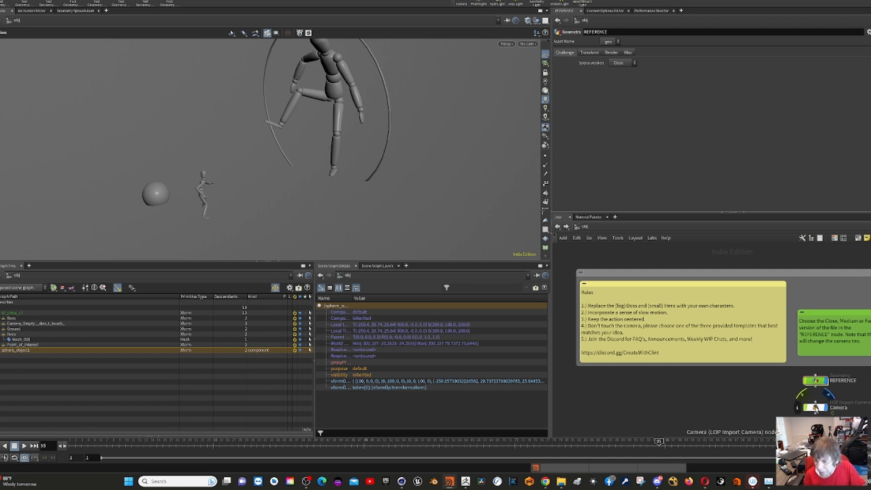
Move the Camera node below the Rules note, level with REFERENCE, and examine its view and main import settings
{"action": "left_click_drag", "start_coordinate": [816, 409], "coordinate": [625, 381]}
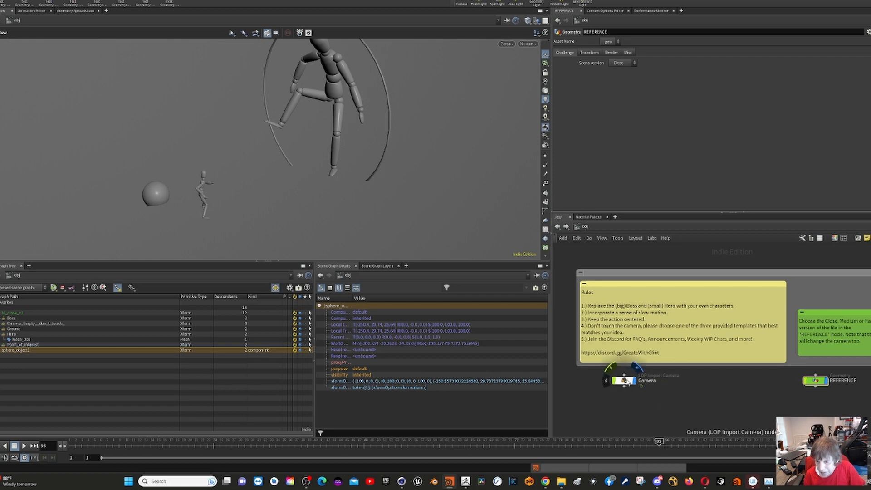
{"action": "left_click", "coordinate": [625, 381]}
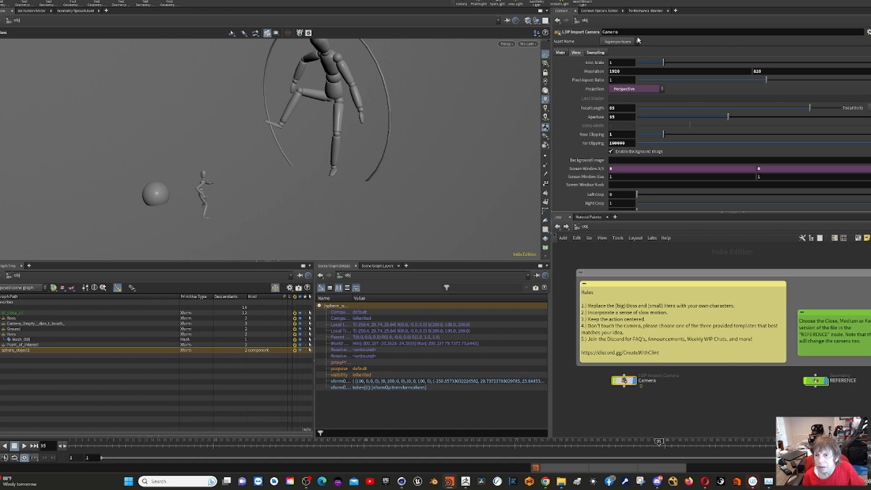
{"action": "scroll", "coordinate": [787, 143], "scroll_direction": "down", "scroll_amount": 2}
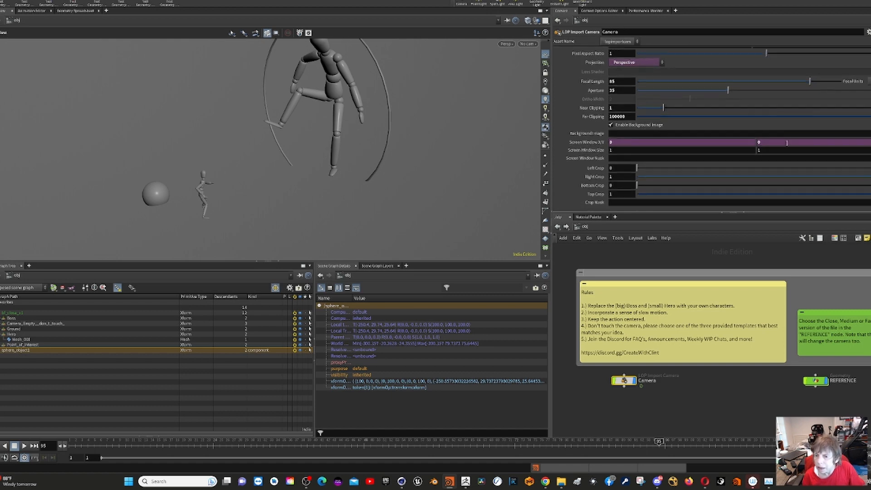
{"action": "scroll", "coordinate": [787, 143], "scroll_direction": "up", "scroll_amount": 2}
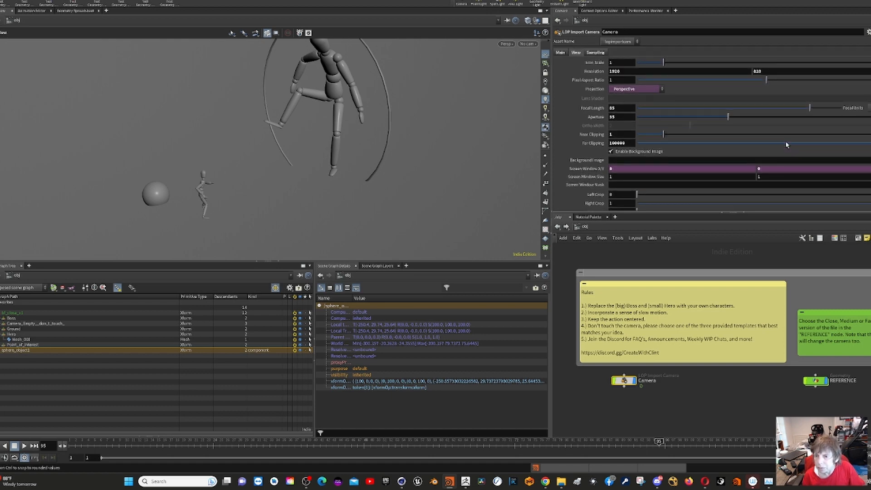
{"action": "left_click", "coordinate": [560, 52]}
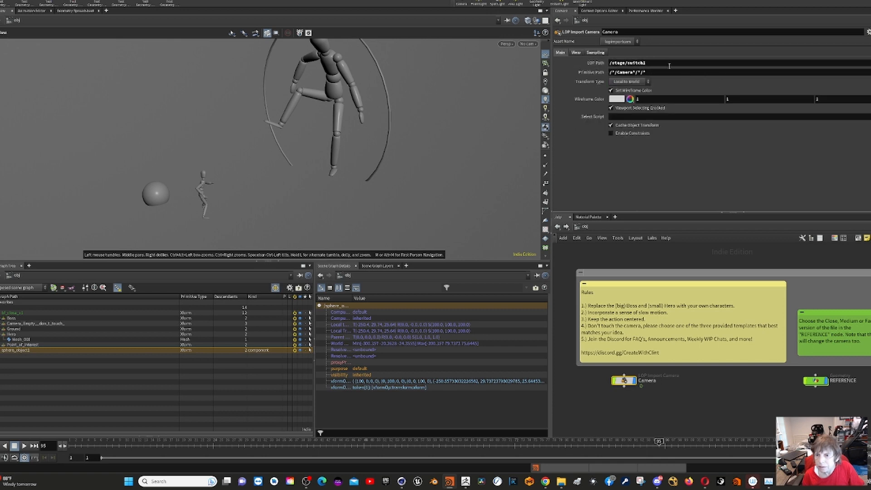
Save the scene, examine the reference LOP Import node inside the REFERENCE geometry, and return to the obj level
{"action": "key", "text": "ctrl+s"}
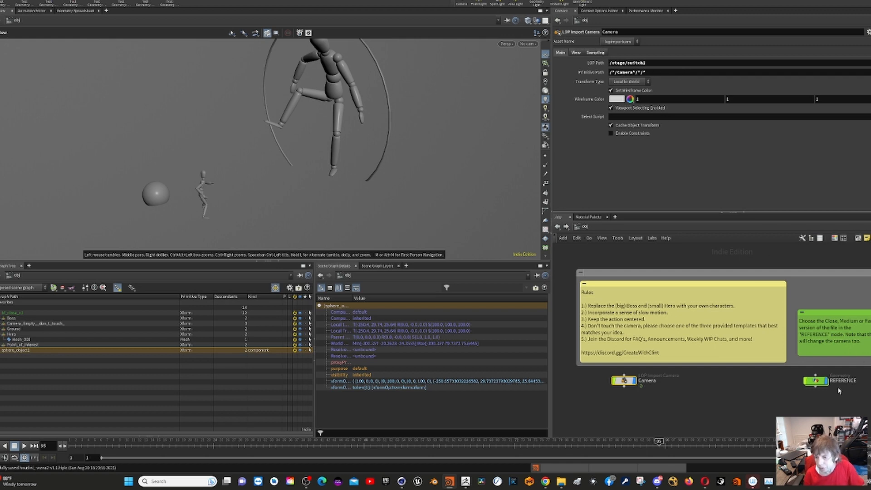
{"action": "left_click", "coordinate": [821, 385]}
{"action": "double_click", "coordinate": [821, 384]}
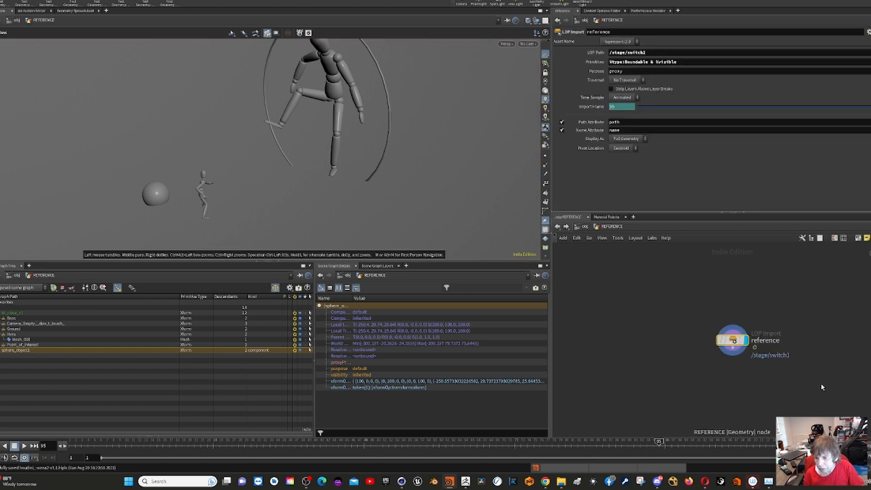
{"action": "left_click", "coordinate": [731, 341]}
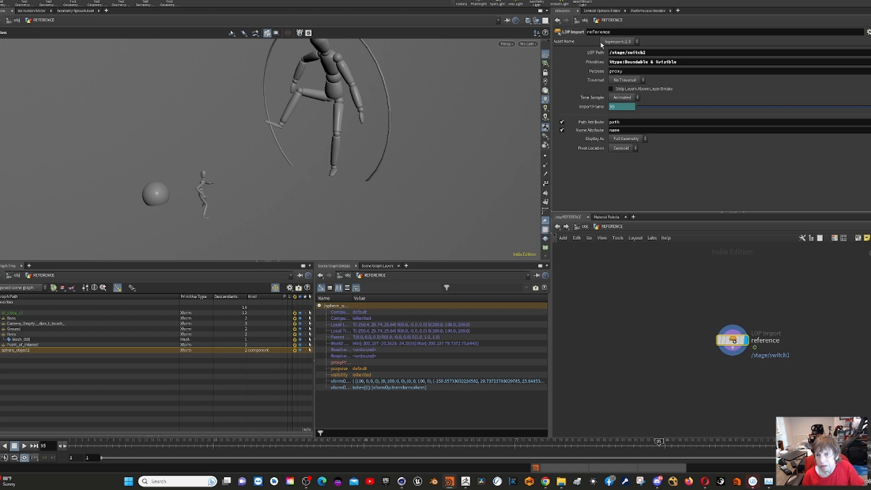
{"action": "left_click", "coordinate": [557, 20]}
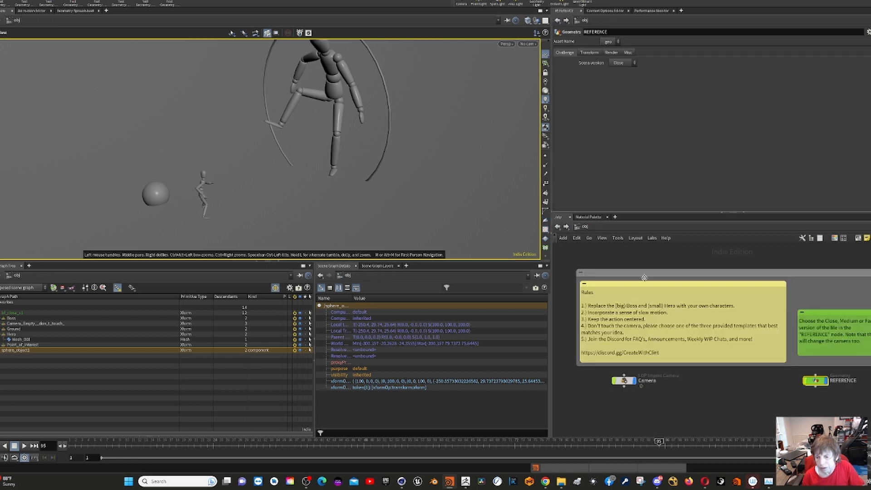
Select the Camera node and switch to a desktop layout with one large scene view looking through Camera
{"action": "left_click", "coordinate": [625, 381]}
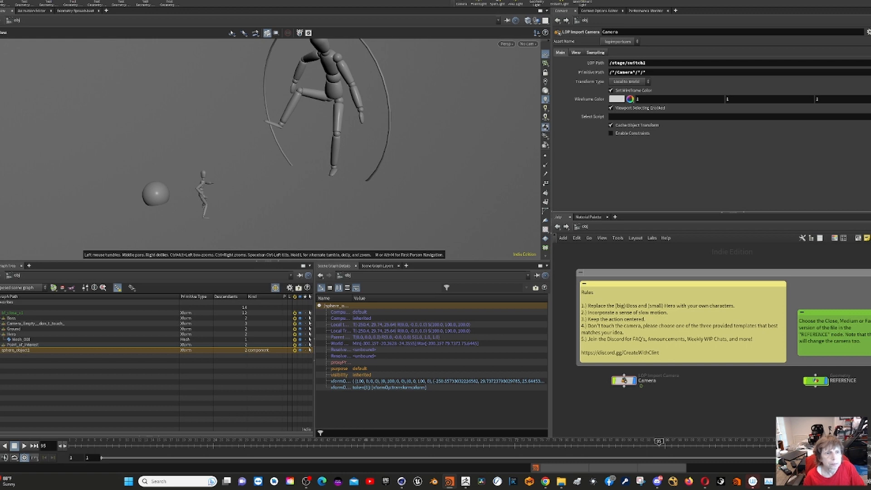
{"action": "left_click", "coordinate": [155, 0]}
{"action": "left_click", "coordinate": [157, 1]}
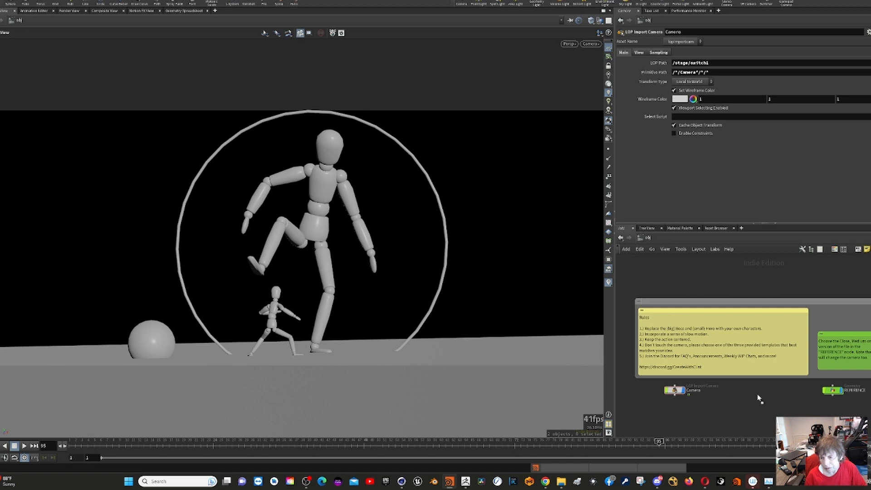
Place the box geometry between the Camera and REFERENCE nodes and set its uniform scale to 100
{"action": "left_click_drag", "start_coordinate": [758, 395], "coordinate": [758, 395]}
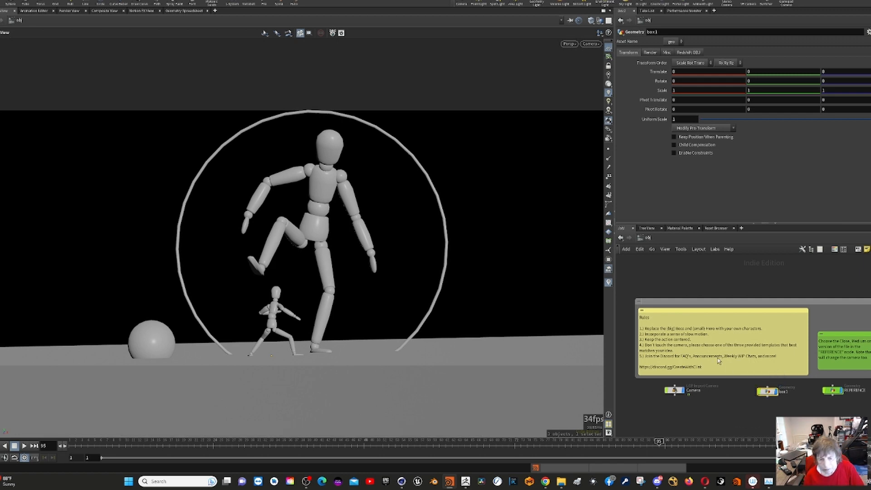
{"action": "left_click", "coordinate": [682, 120]}
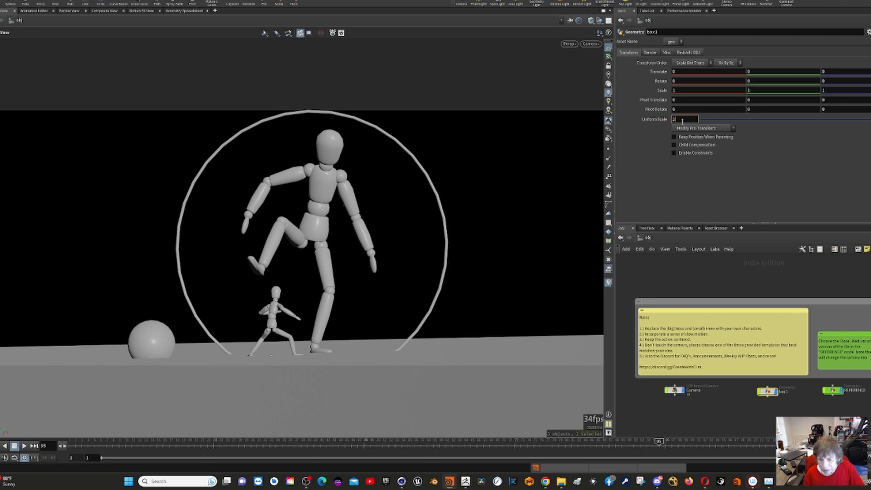
{"action": "type", "text": "100"}
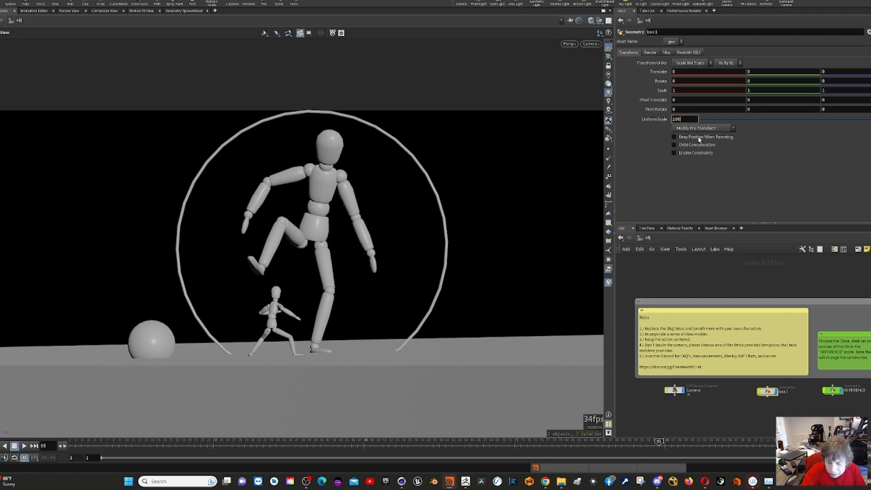
{"action": "key", "text": "Return"}
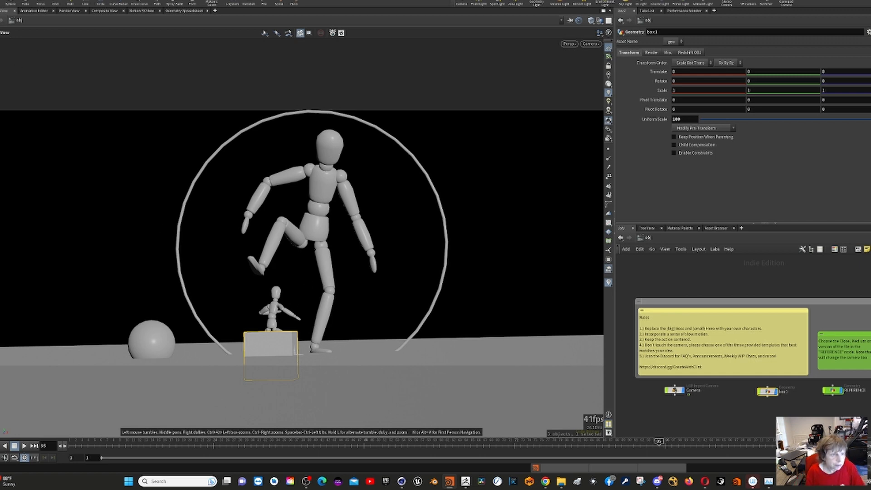
Move the box up about 46 units in Y and about 206 units in X, beside the large figure's standing leg
{"action": "key", "text": "e"}
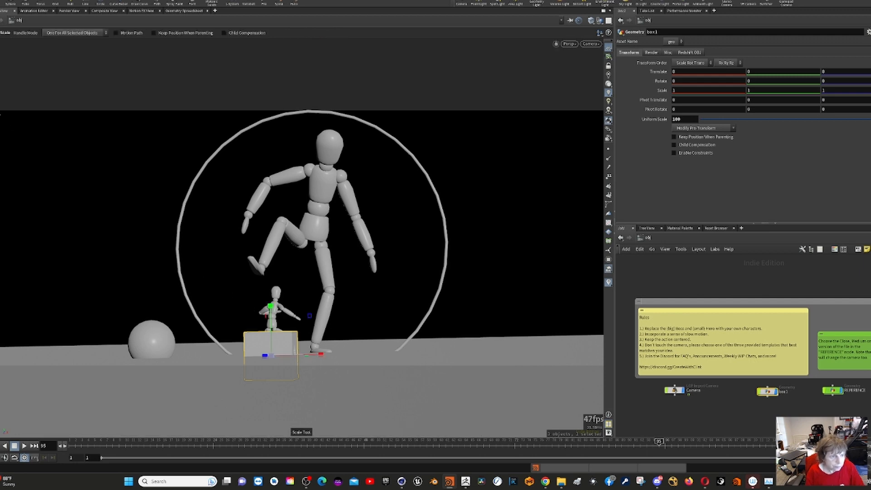
{"action": "key", "text": "t"}
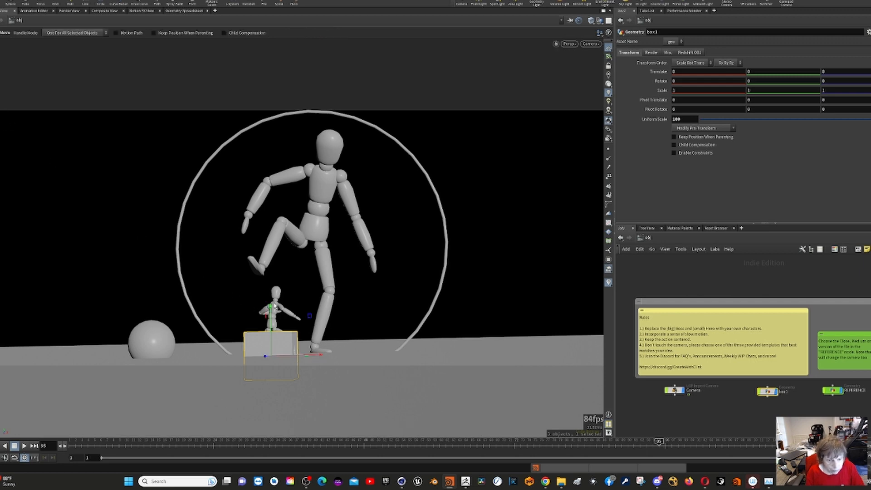
{"action": "left_click_drag", "start_coordinate": [270, 308], "coordinate": [268, 287]}
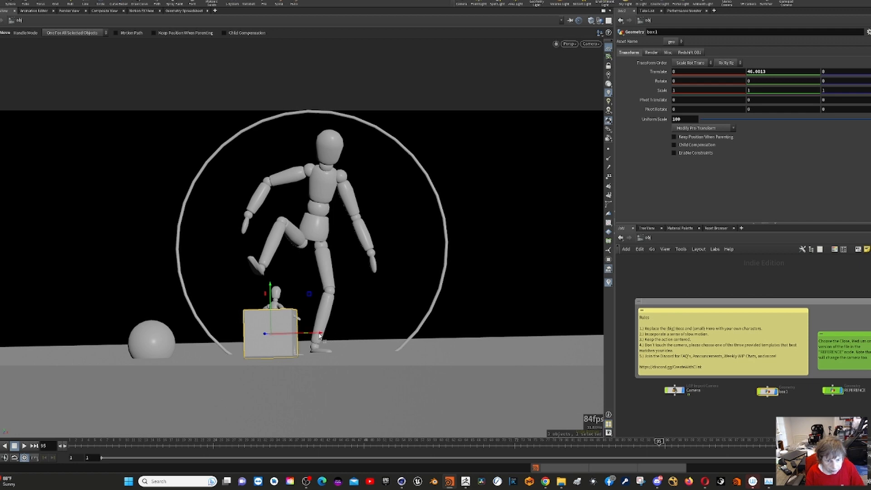
{"action": "left_click_drag", "start_coordinate": [319, 334], "coordinate": [419, 340]}
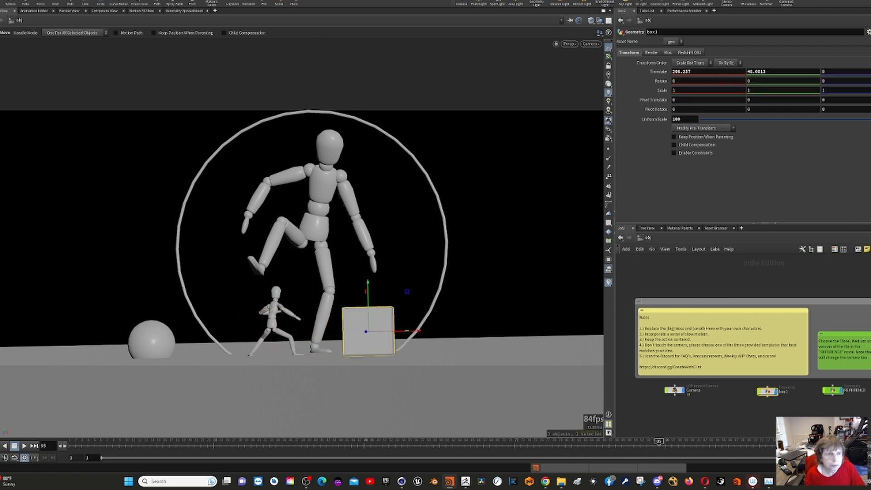
Switch to the stage network and load the Solaris desktop layout
{"action": "left_click", "coordinate": [653, 239]}
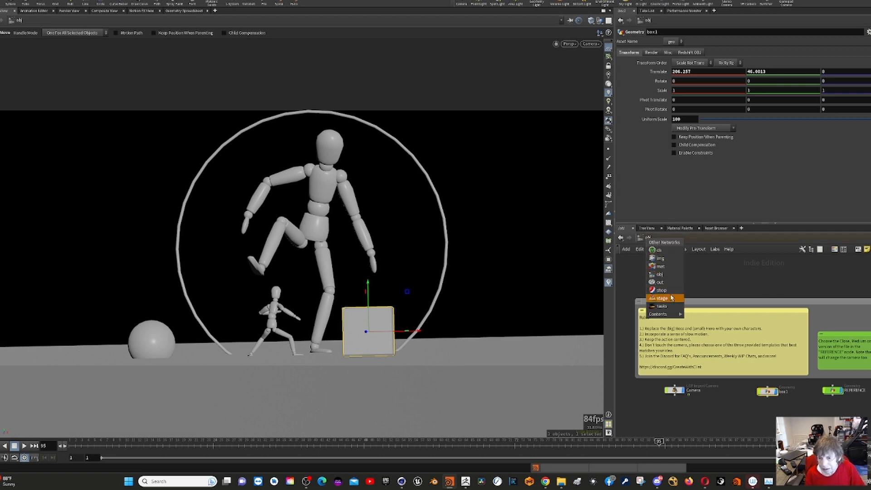
{"action": "left_click", "coordinate": [662, 298]}
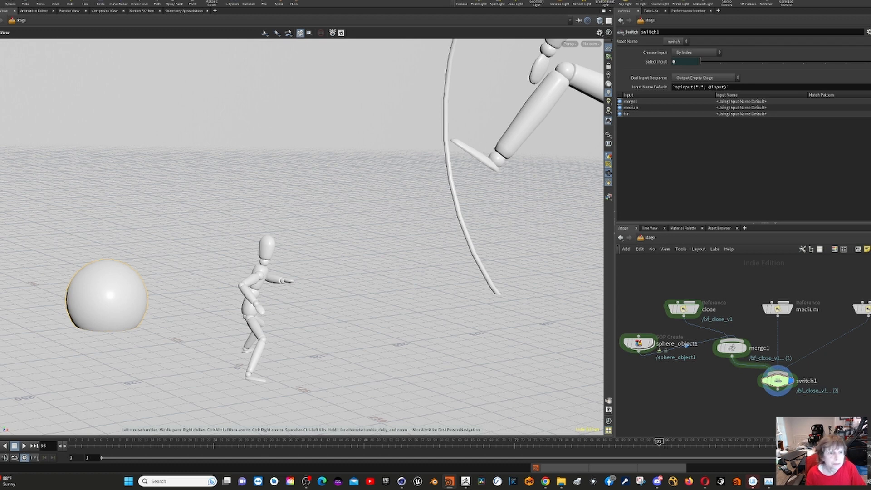
{"action": "left_click", "coordinate": [152, 1]}
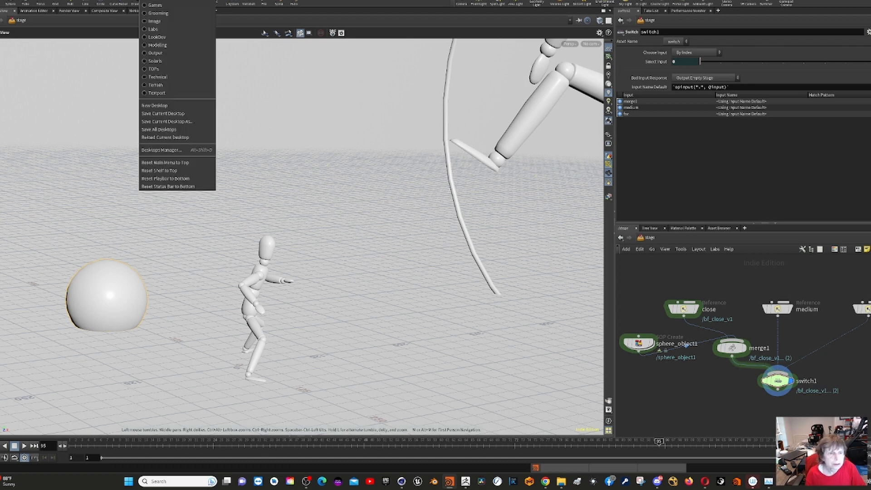
{"action": "left_click", "coordinate": [155, 61]}
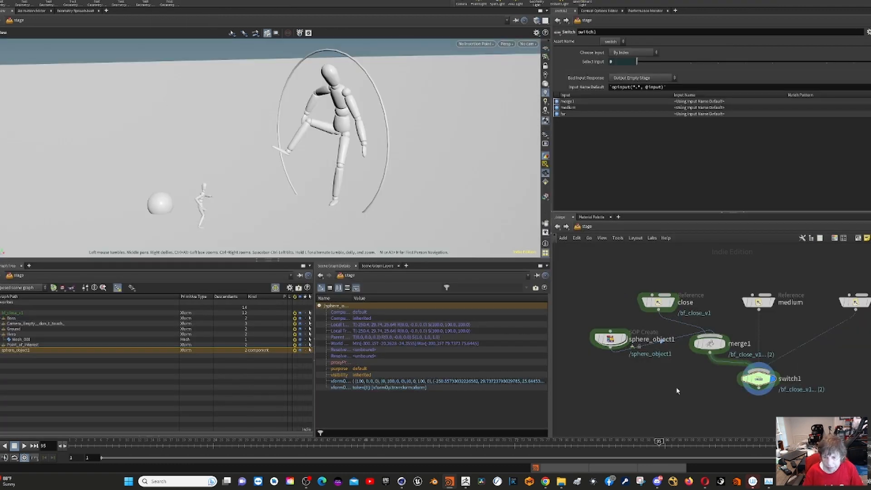
Add a SOP Import node to the stage network below sphere_object1 and merge1
{"action": "key", "text": "Tab"}
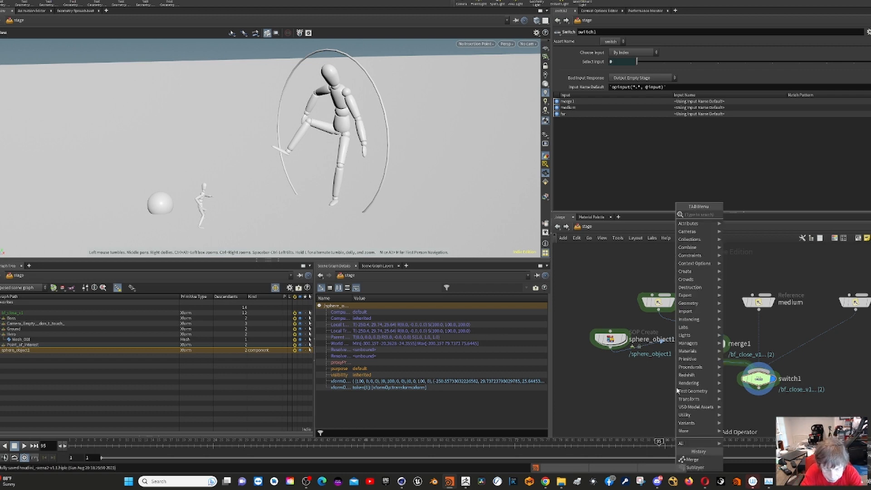
{"action": "type", "text": "ss"}
{"action": "key", "text": "BackSpace"}
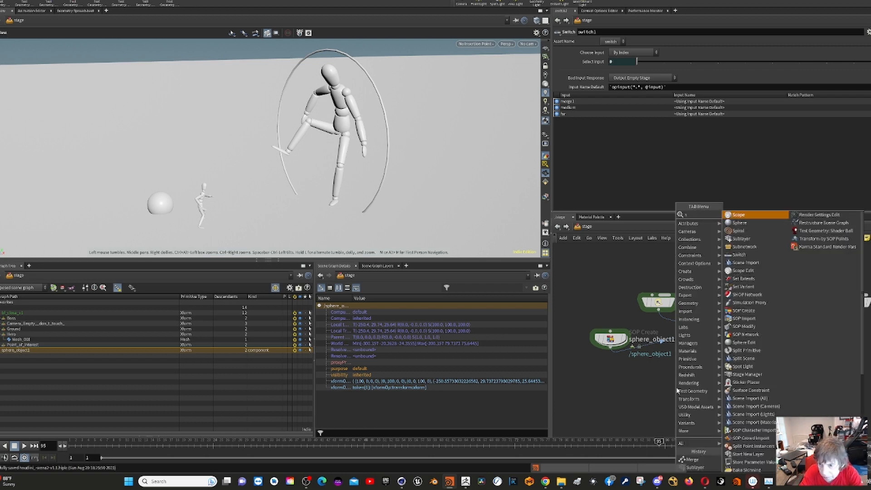
{"action": "type", "text": "ob"}
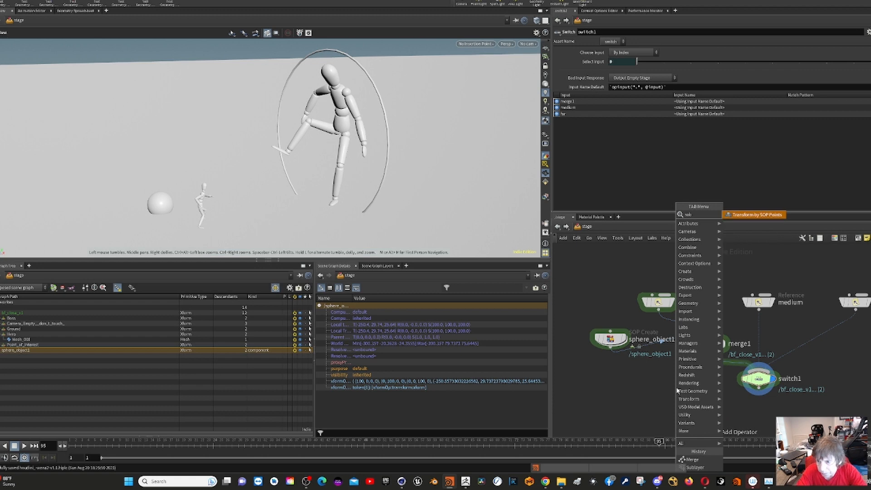
{"action": "key", "text": "BackSpace"}
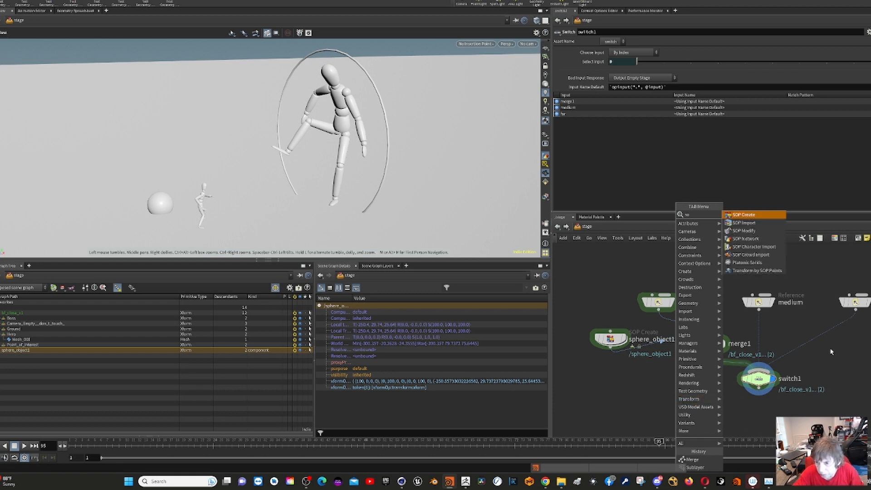
{"action": "left_click", "coordinate": [756, 226]}
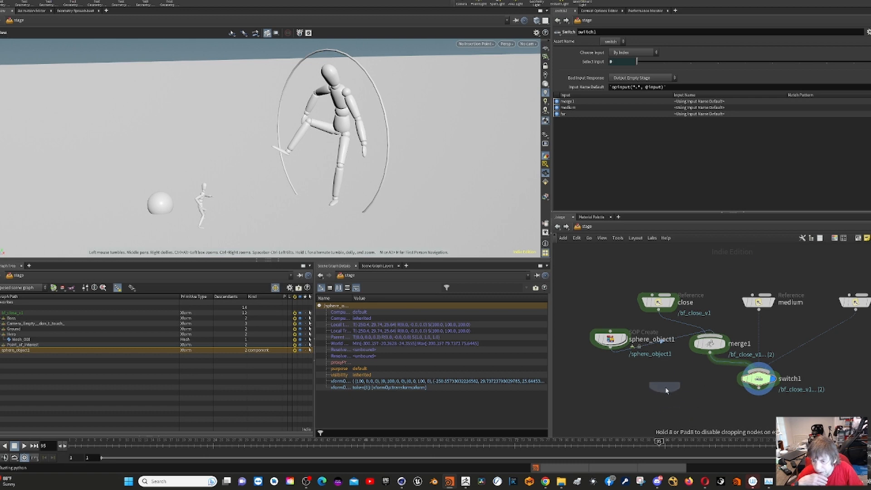
{"action": "left_click", "coordinate": [666, 388]}
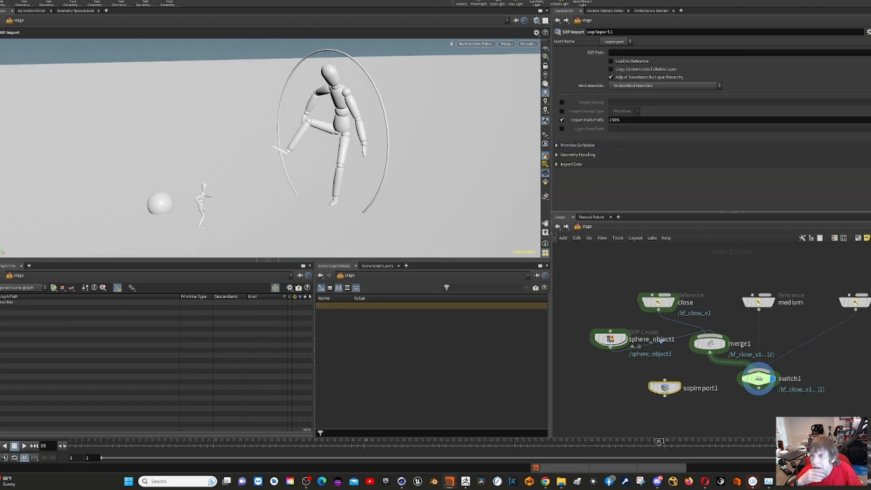
Set the SOP Import node's SOP path to /obj/box1 and wire it into merge1, placing the node below sphere_object1
{"action": "left_click", "coordinate": [870, 53]}
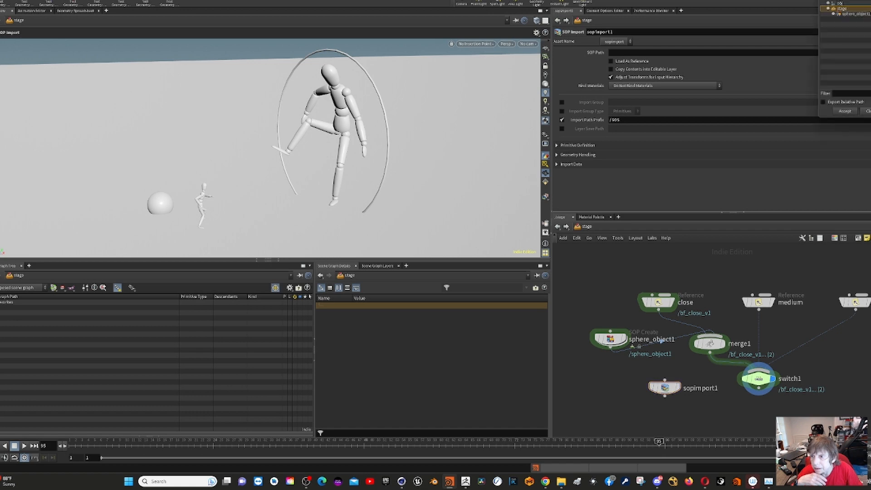
{"action": "left_click", "coordinate": [828, 2]}
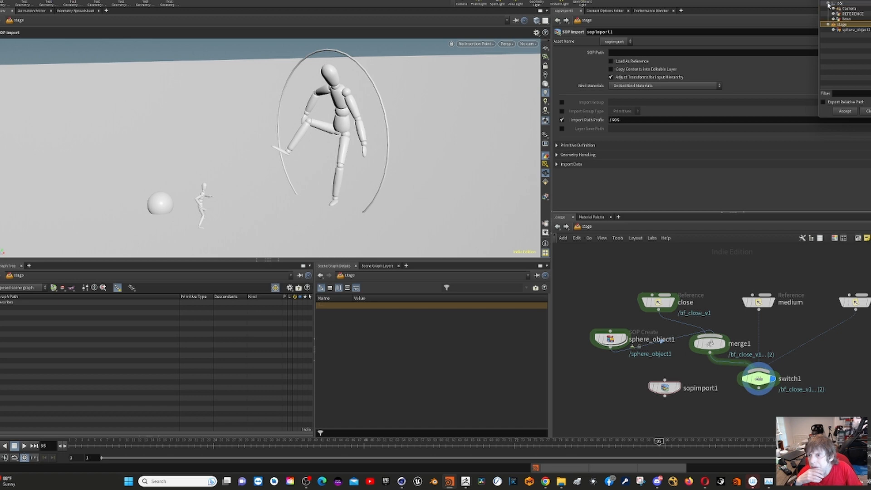
{"action": "left_click", "coordinate": [846, 19]}
{"action": "left_click", "coordinate": [844, 111]}
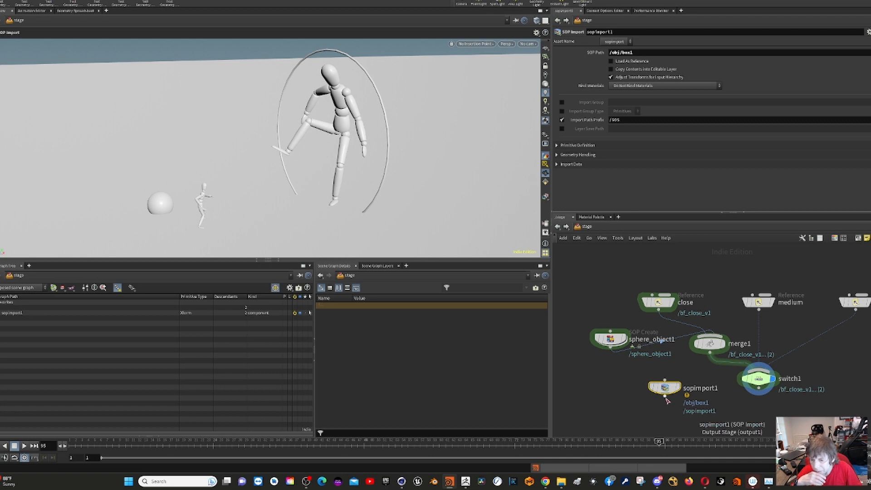
{"action": "left_click_drag", "start_coordinate": [665, 397], "coordinate": [701, 346]}
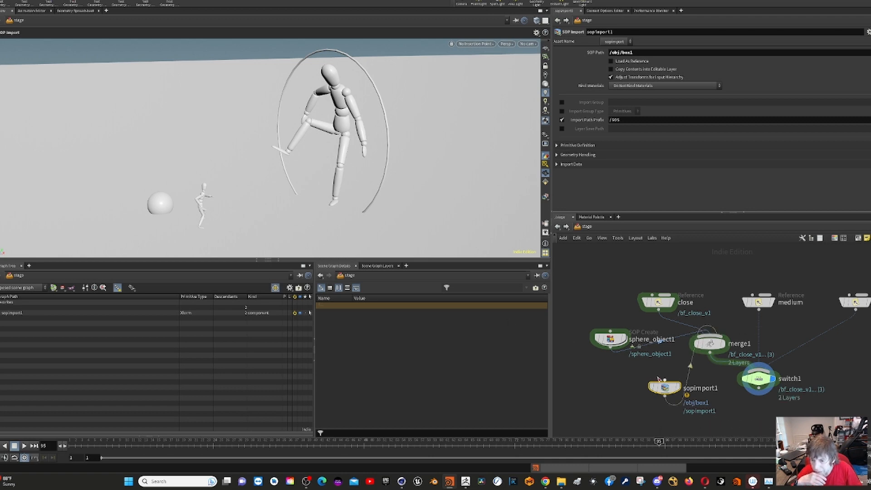
{"action": "left_click_drag", "start_coordinate": [658, 380], "coordinate": [611, 378]}
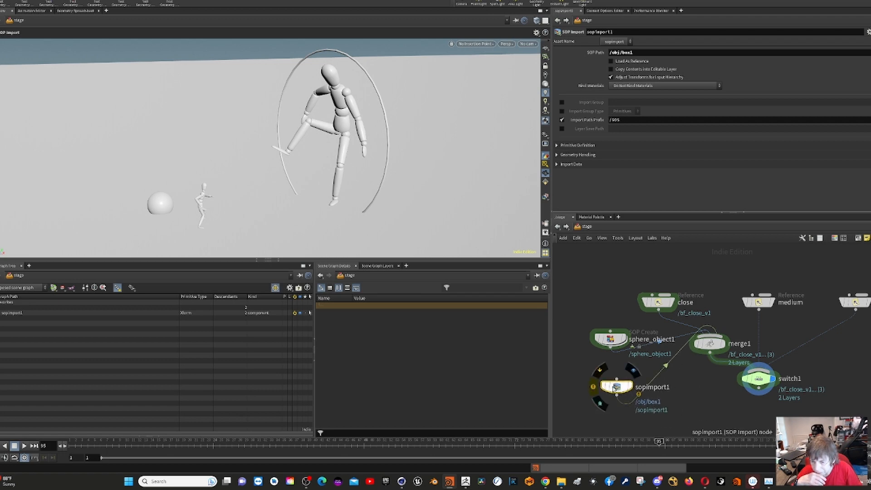
Enable Load As Reference on the SOP Import node and preview its output alone before displaying switch1 again
{"action": "left_click", "coordinate": [595, 386]}
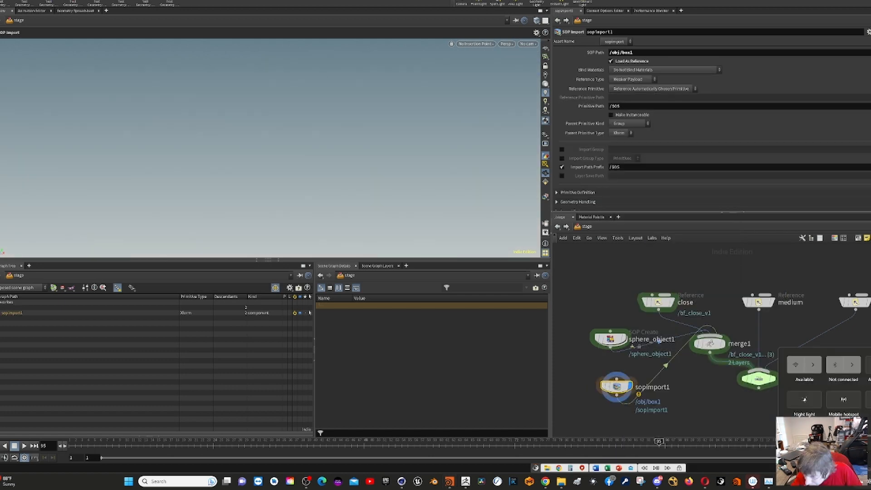
{"action": "left_click", "coordinate": [855, 279]}
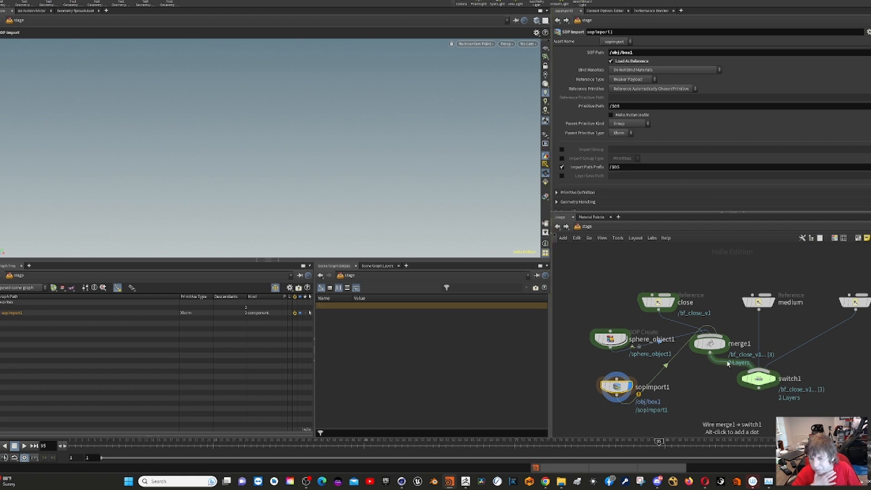
{"action": "mouse_move", "coordinate": [760, 375]}
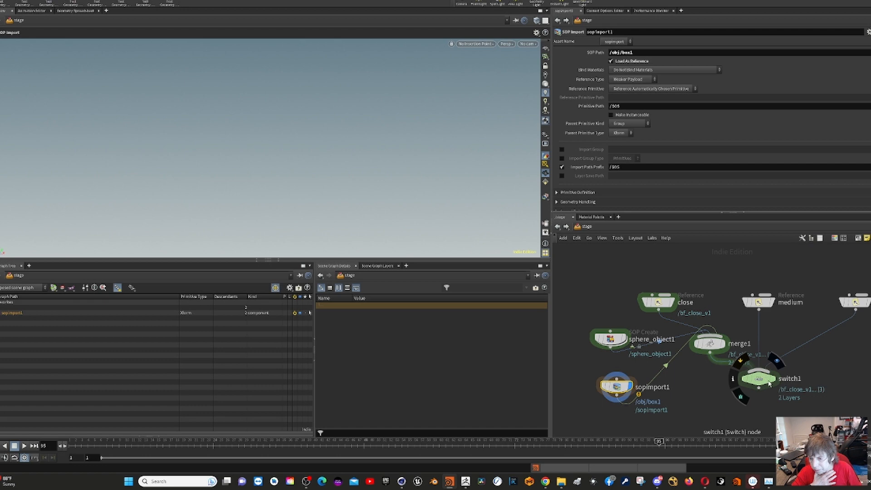
{"action": "left_click", "coordinate": [777, 363]}
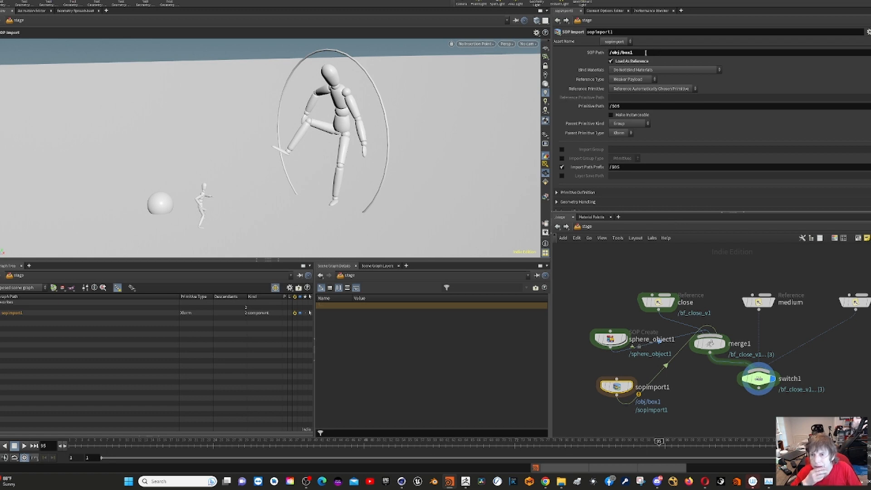
Save the scene as a new file named houdini_-wana3-v1.1.hiplc
{"action": "key", "text": "ctrl+s"}
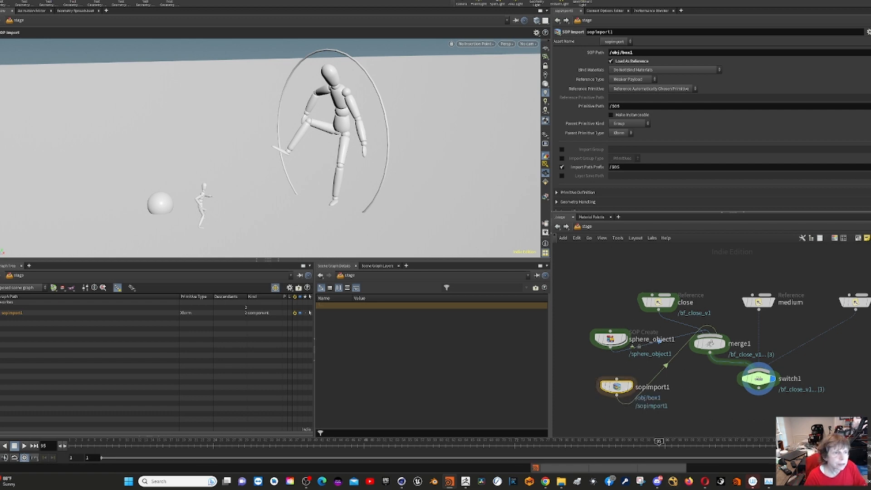
{"action": "left_click", "coordinate": [1, 1]}
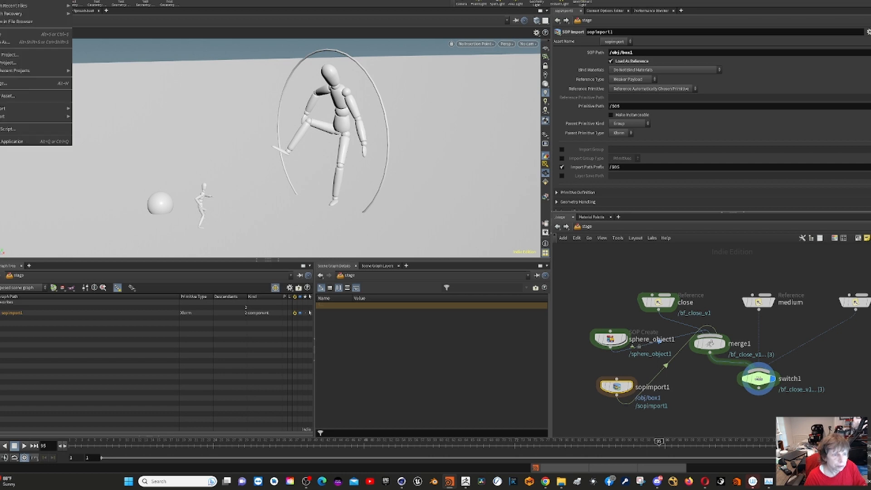
{"action": "left_click", "coordinate": [31, 44]}
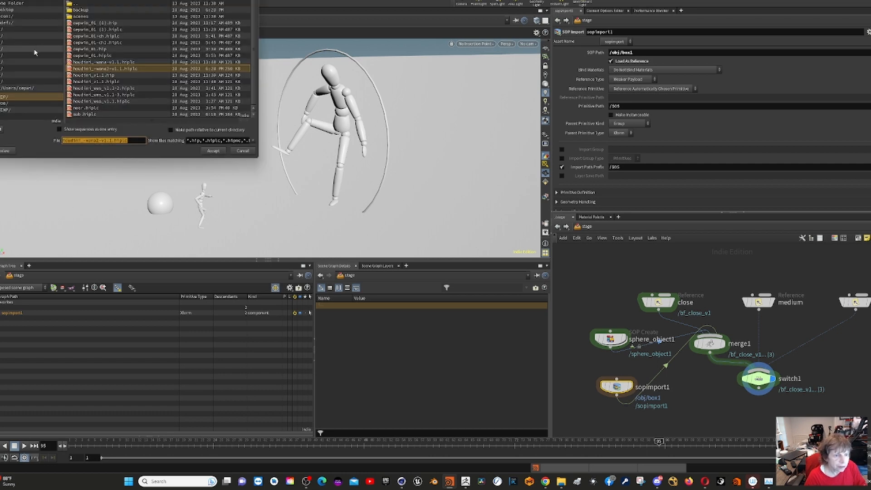
{"action": "left_click", "coordinate": [98, 141]}
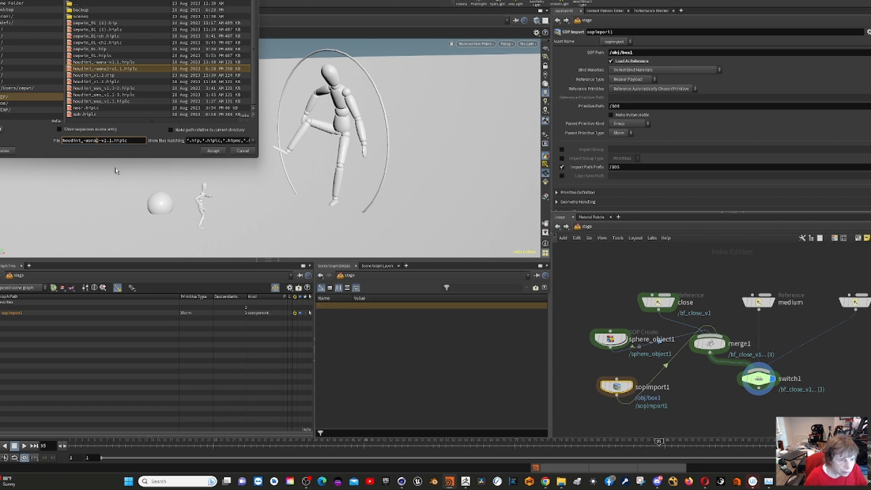
{"action": "type", "text": "3"}
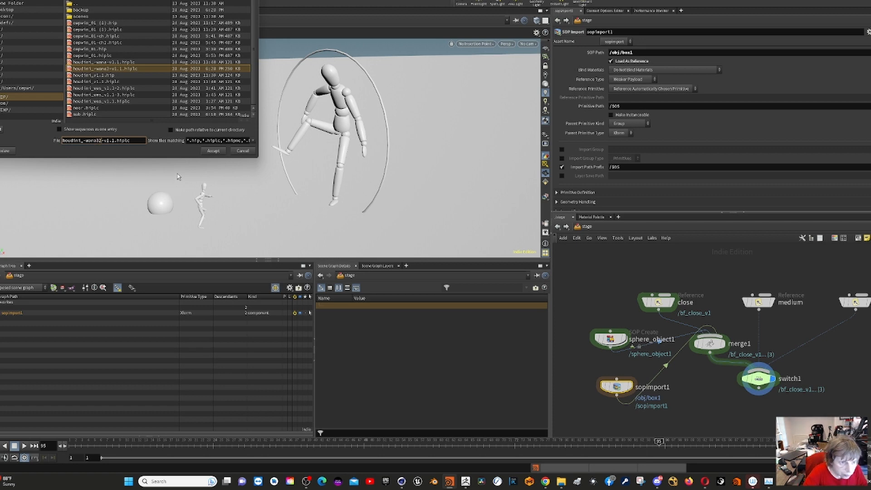
{"action": "key", "text": "Delete"}
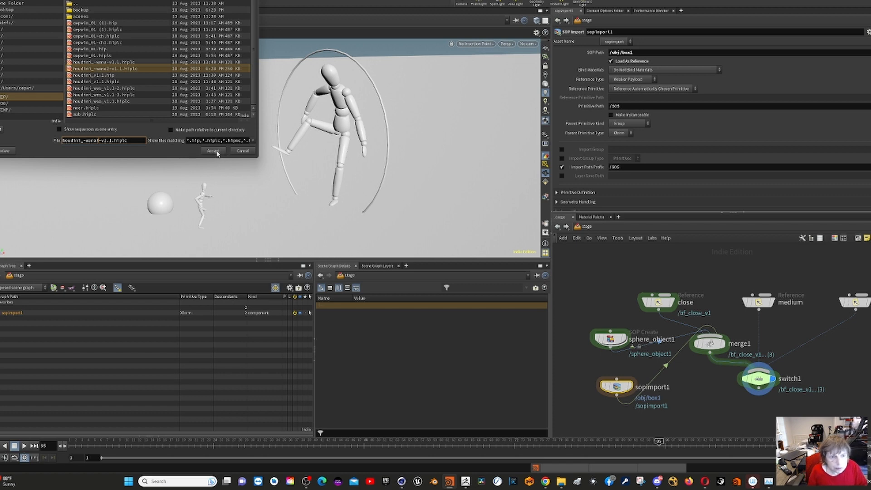
{"action": "left_click", "coordinate": [213, 151]}
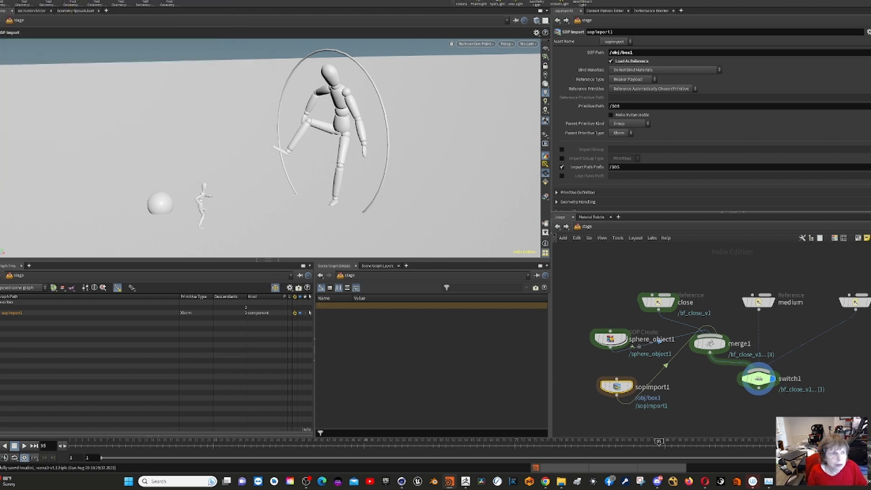
Open the recent scene cepwin_01-ch2.hiplc and view the parameters of its sopimport1 node
{"action": "left_click", "coordinate": [2, 0]}
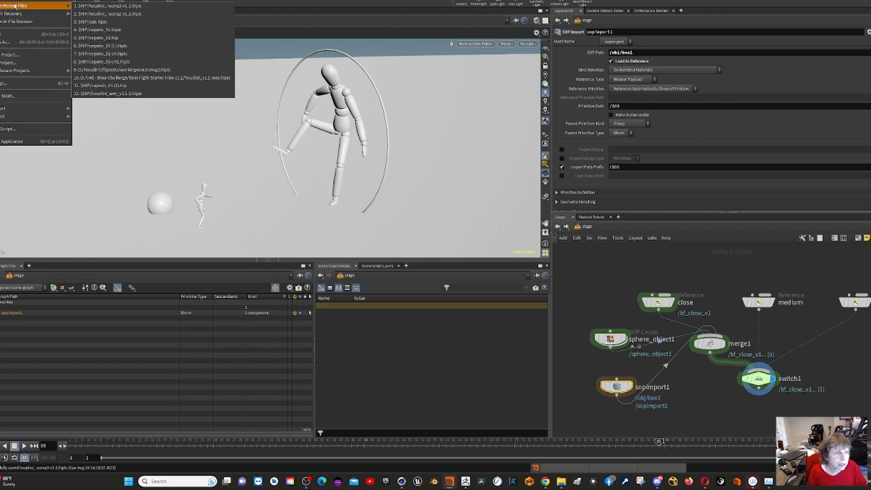
{"action": "mouse_move", "coordinate": [64, 14]}
{"action": "mouse_move", "coordinate": [41, 6]}
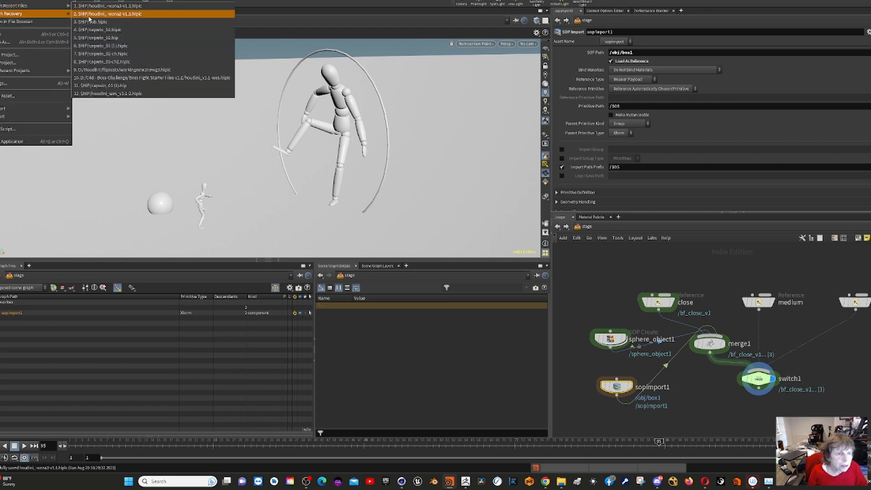
{"action": "left_click", "coordinate": [122, 61]}
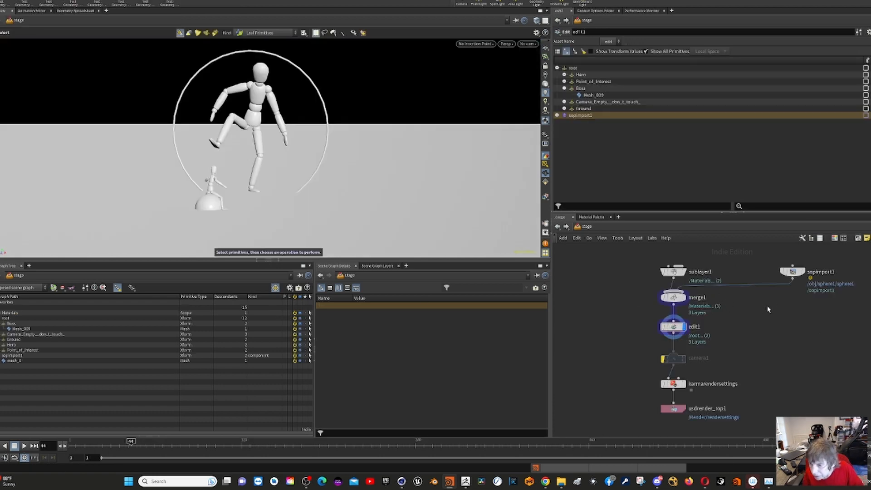
{"action": "left_click", "coordinate": [793, 272]}
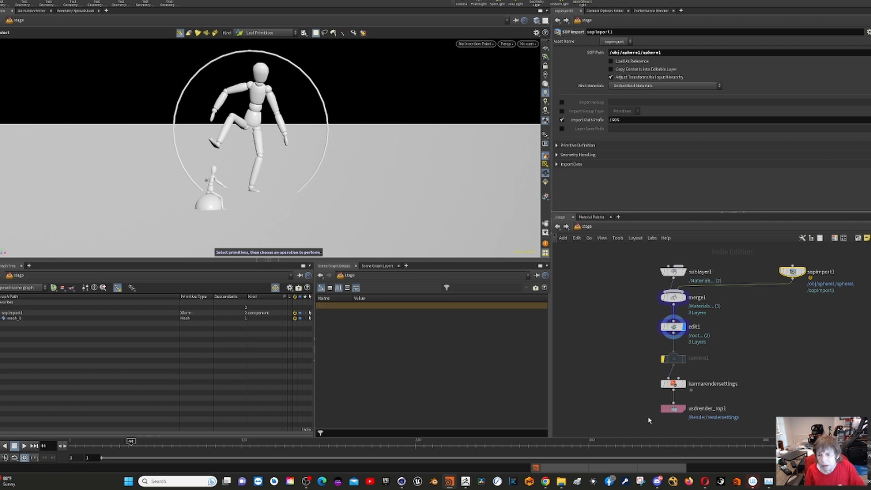
Temporarily turn off the bypass on camera1 to view the camera node's parameters
{"action": "mouse_move", "coordinate": [683, 324]}
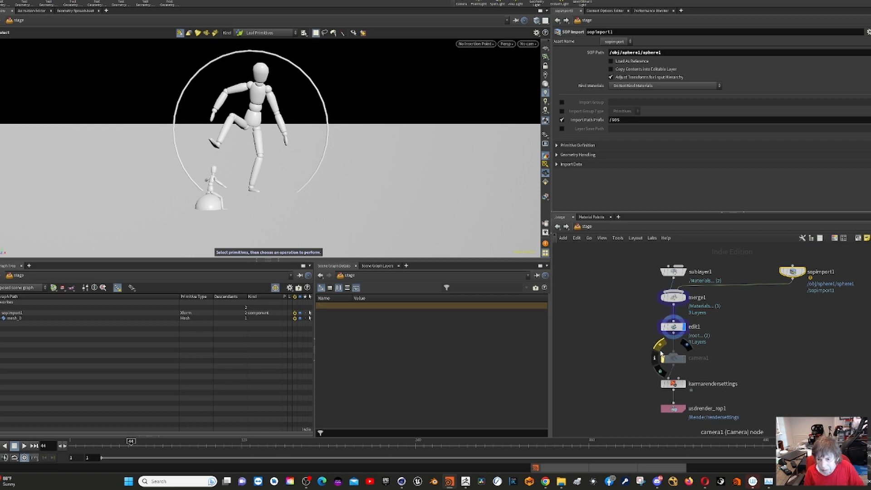
{"action": "left_click", "coordinate": [660, 347]}
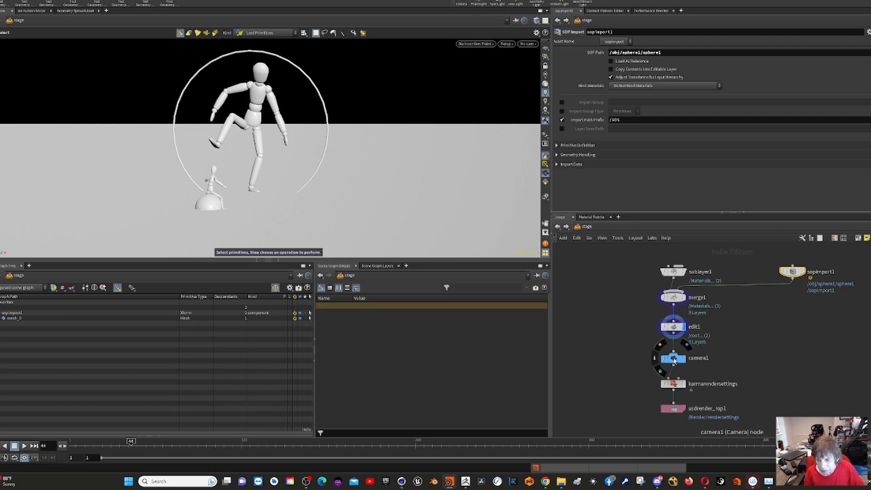
{"action": "left_click", "coordinate": [673, 360]}
{"action": "mouse_move", "coordinate": [674, 361]}
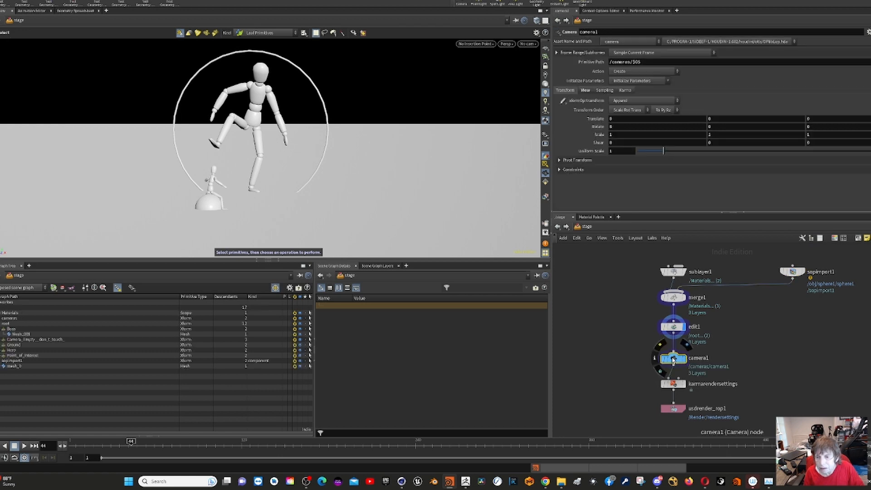
{"action": "left_click", "coordinate": [659, 344]}
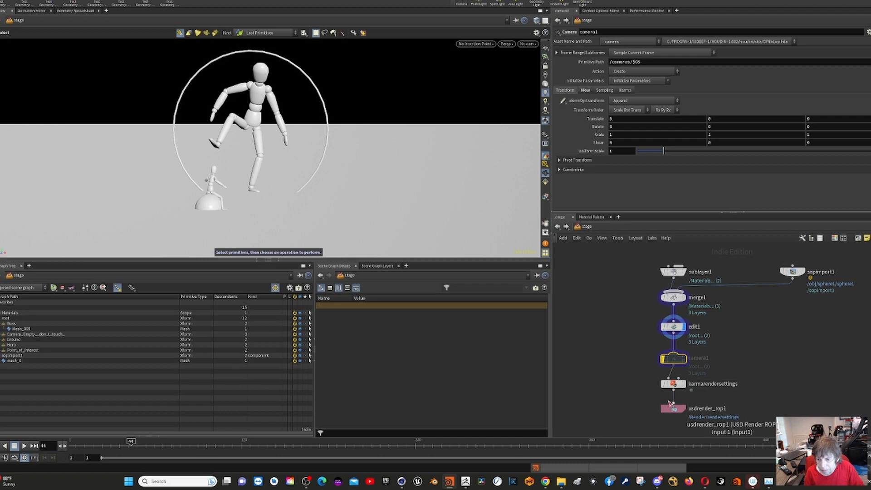
Rewind the timeline to frame 1 and briefly play the animation to check the scene
{"action": "mouse_move", "coordinate": [678, 386]}
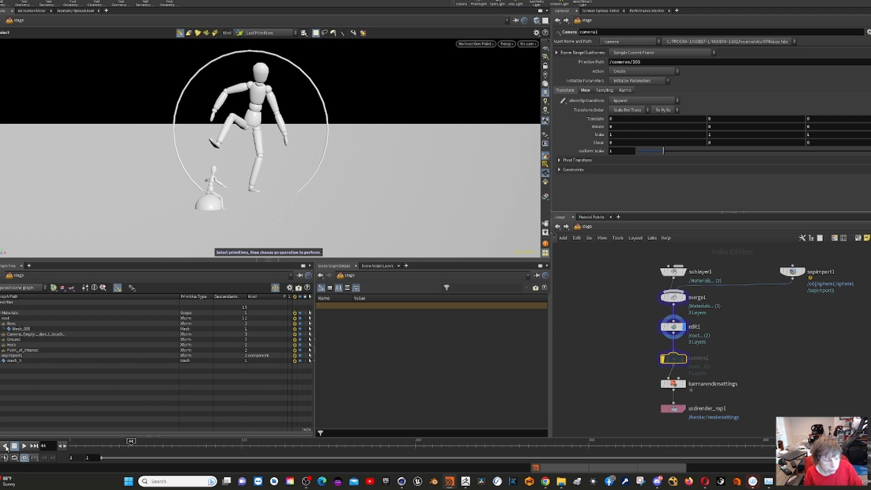
{"action": "left_click", "coordinate": [5, 446]}
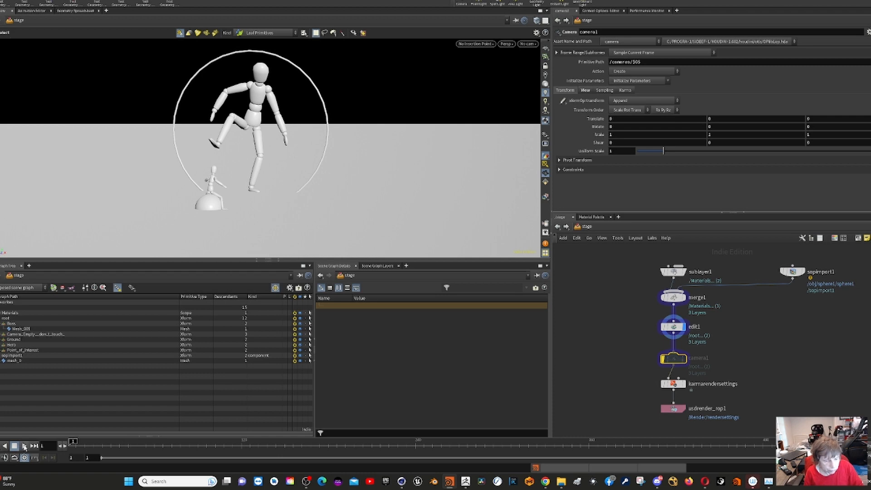
{"action": "left_click", "coordinate": [24, 447]}
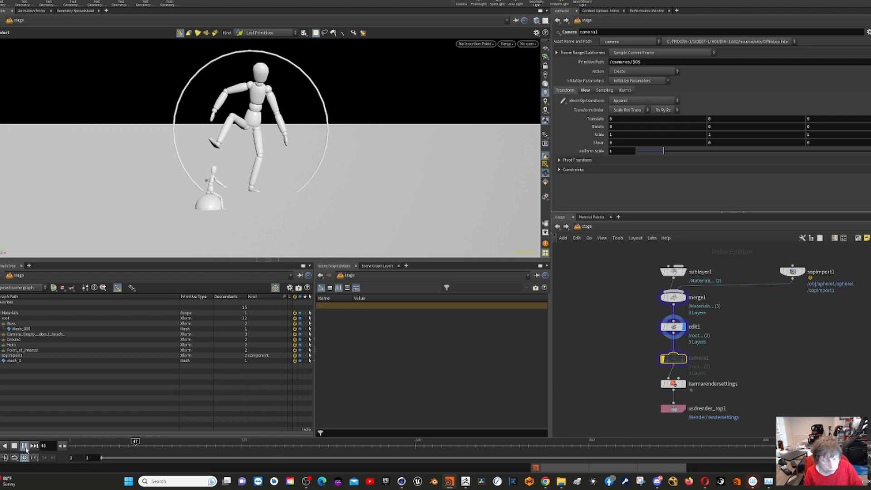
{"action": "left_click", "coordinate": [24, 446]}
Switch to the object network and add a LOP Import Camera node above and beside sphere1
{"action": "left_click", "coordinate": [584, 227]}
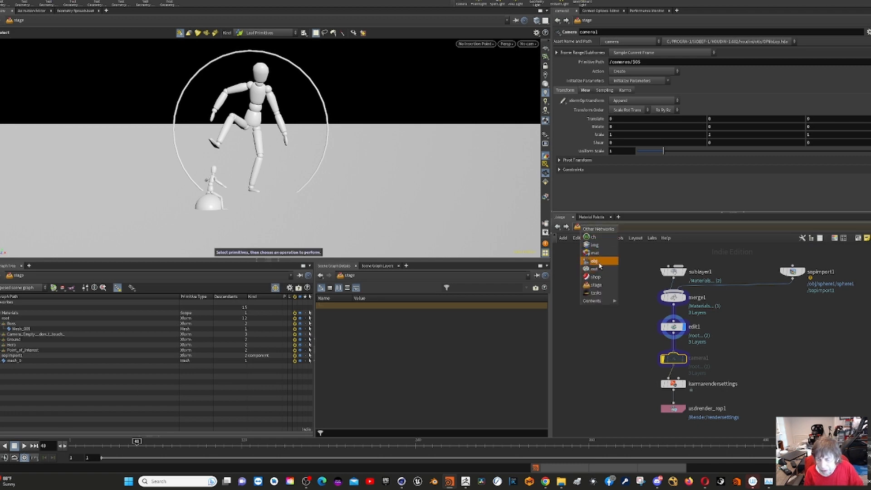
{"action": "left_click", "coordinate": [594, 261]}
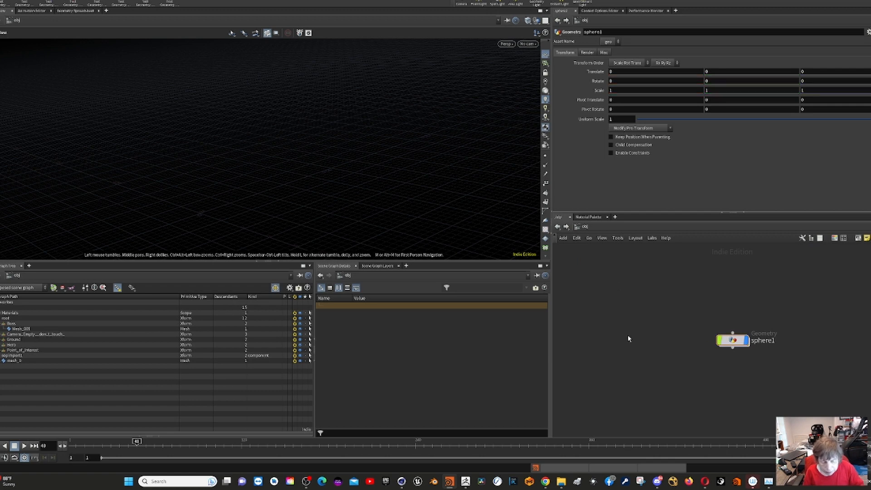
{"action": "key", "text": "Tab"}
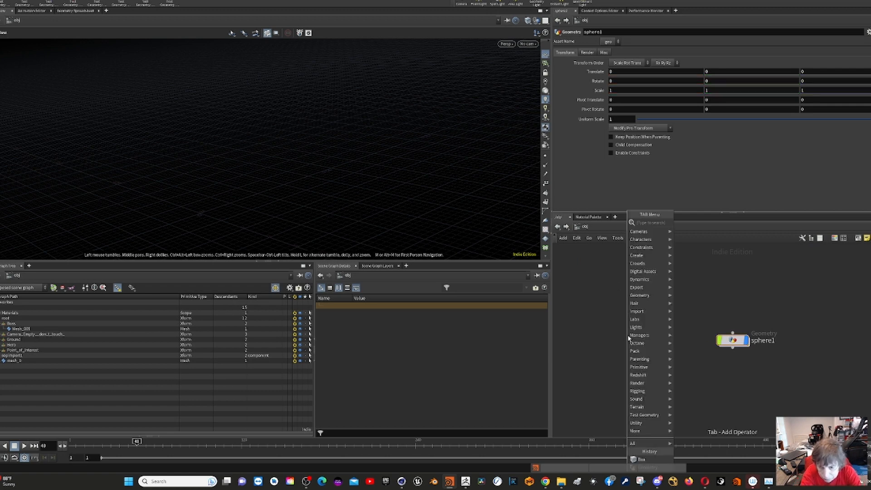
{"action": "type", "text": "lo"}
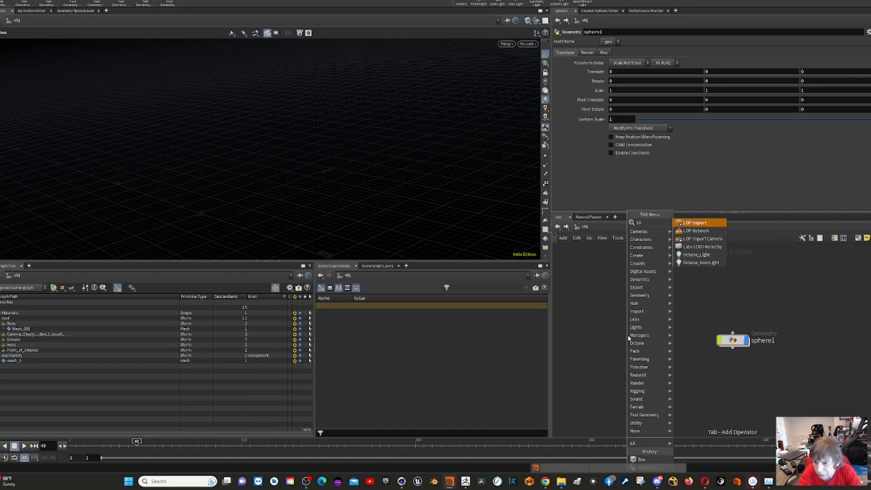
{"action": "left_click", "coordinate": [701, 239]}
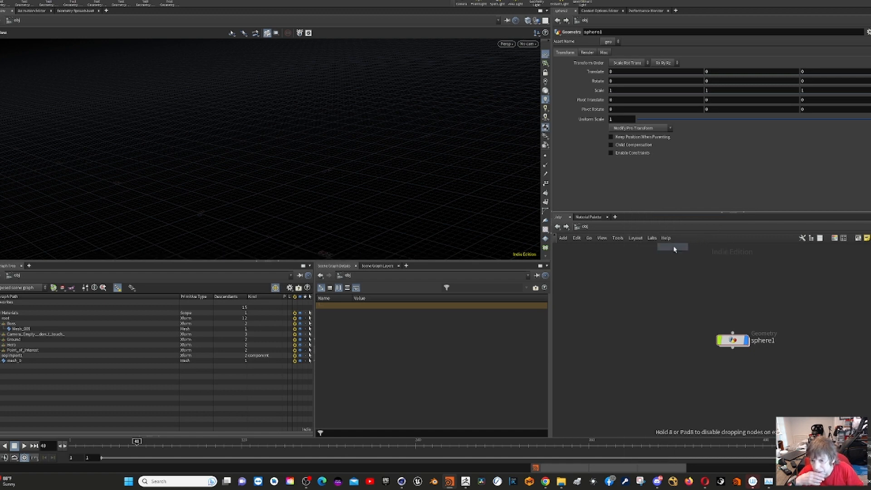
{"action": "left_click", "coordinate": [612, 306]}
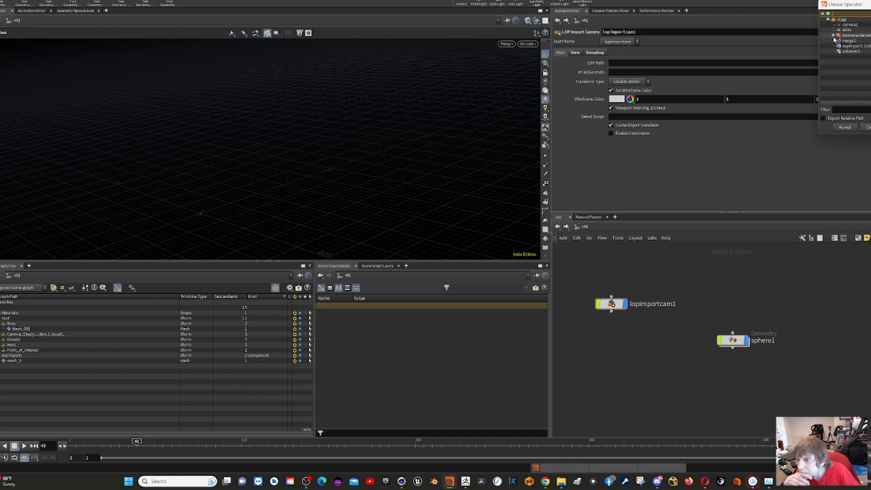
Save the scene and set the LOP Import Camera node's LOP path to /stage/sublayer1
{"action": "key", "text": "ctrl+s"}
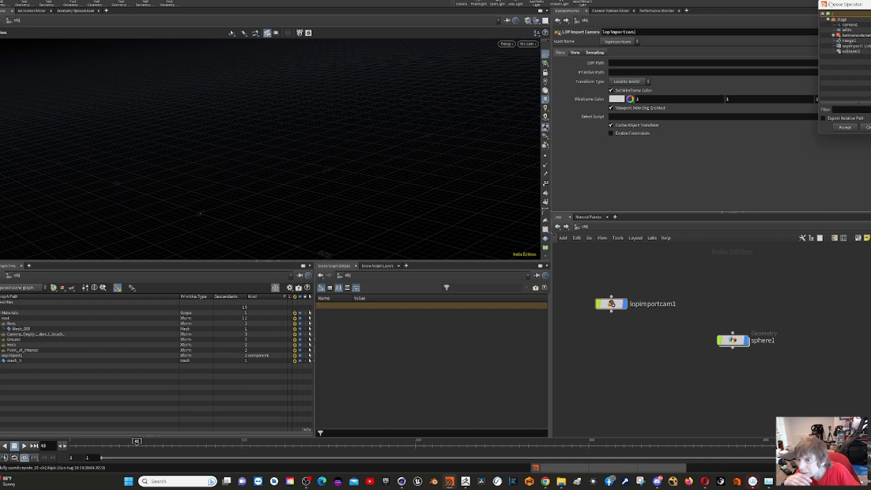
{"action": "left_click_drag", "start_coordinate": [843, 4], "coordinate": [475, 116]}
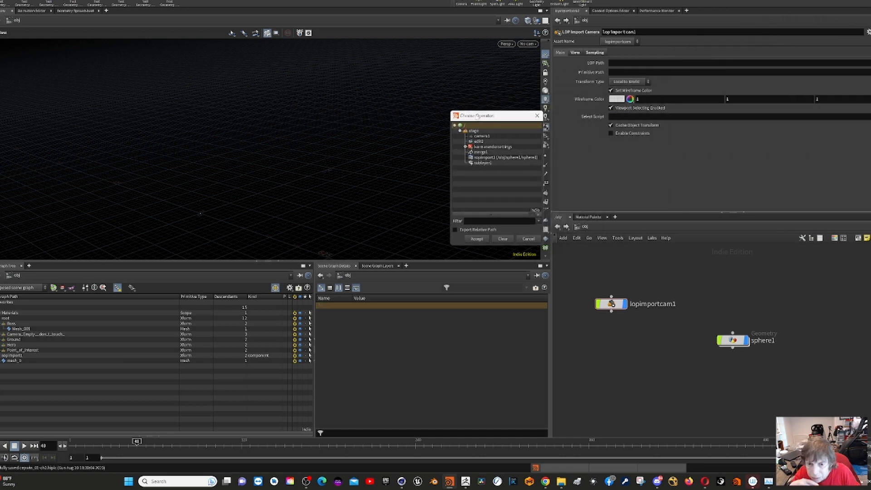
{"action": "left_click", "coordinate": [474, 165]}
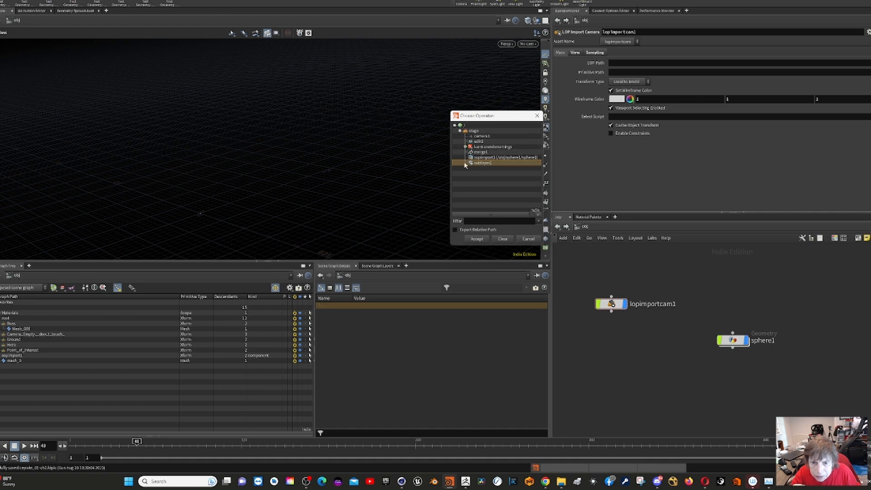
{"action": "left_click", "coordinate": [477, 239]}
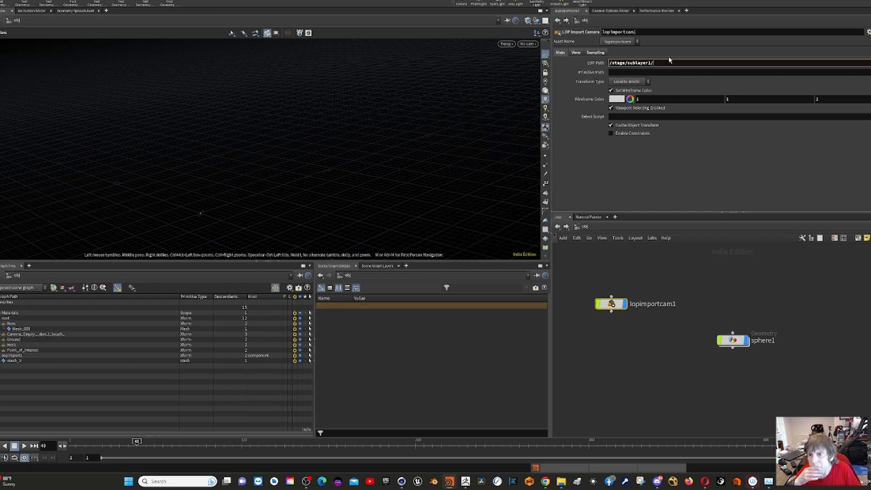
{"action": "key", "text": "BackSpace"}
{"action": "key", "text": "Return"}
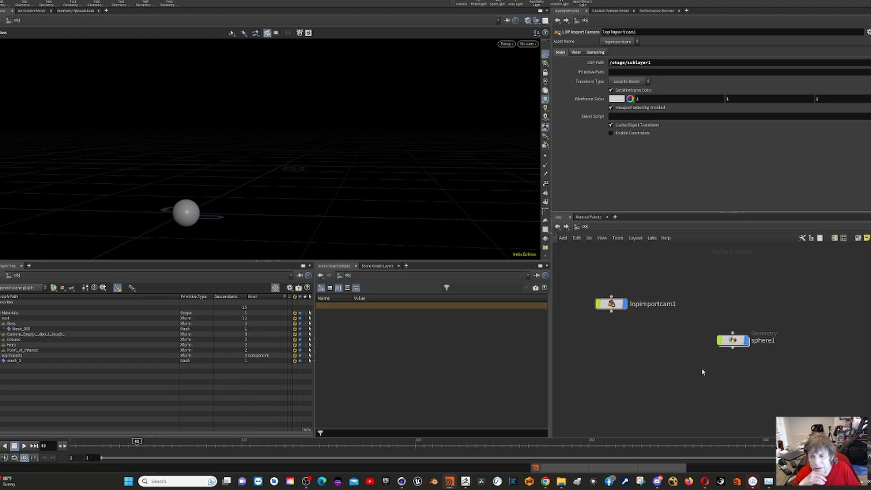
Return to the stage network and examine sublayer1's composition settings and sublayer file path
{"action": "left_click", "coordinate": [584, 227]}
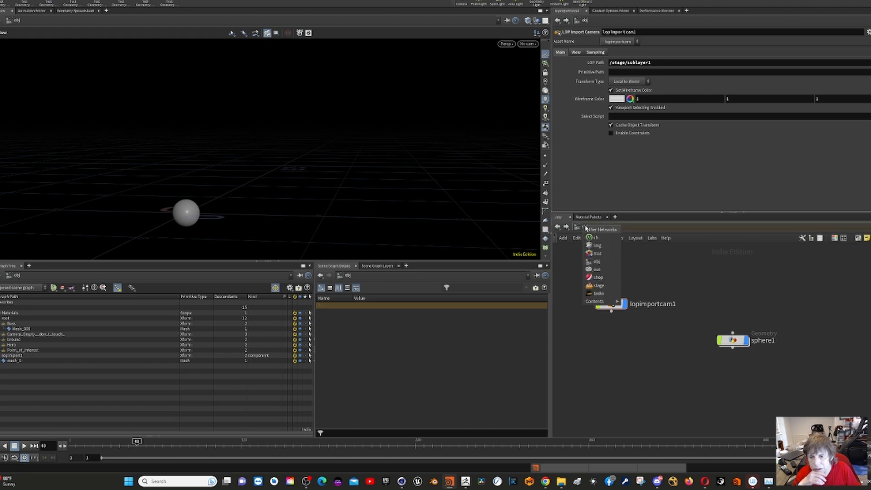
{"action": "left_click", "coordinate": [598, 286]}
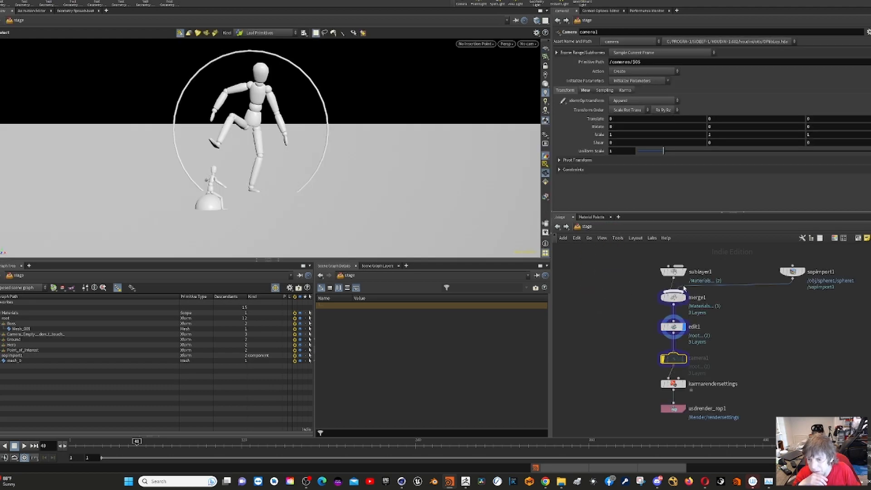
{"action": "left_click", "coordinate": [677, 273]}
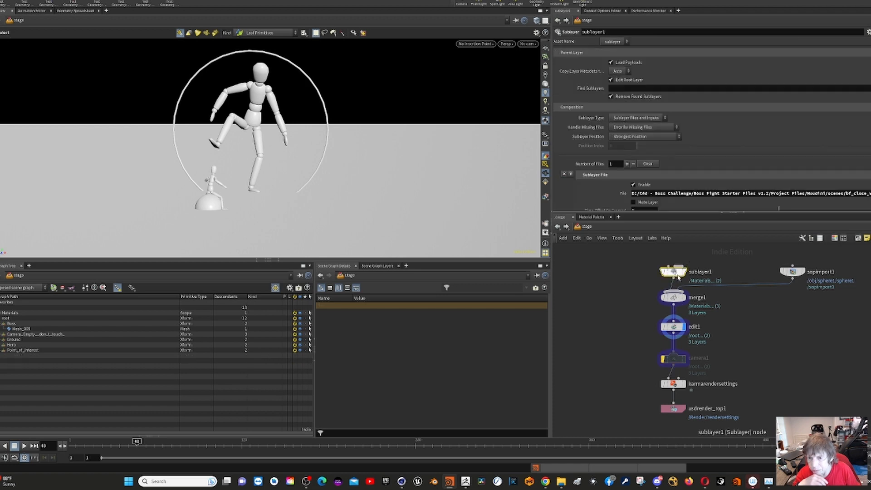
{"action": "mouse_move", "coordinate": [672, 273]}
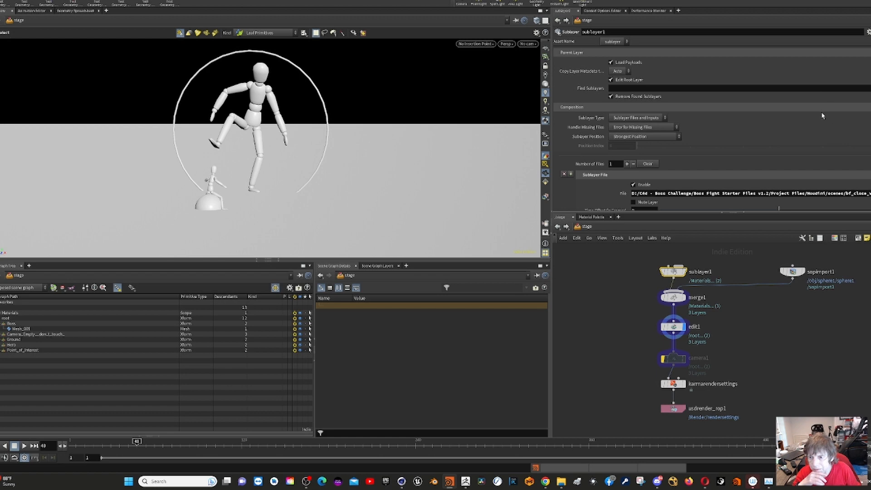
{"action": "scroll", "coordinate": [822, 117], "scroll_direction": "down", "scroll_amount": 5}
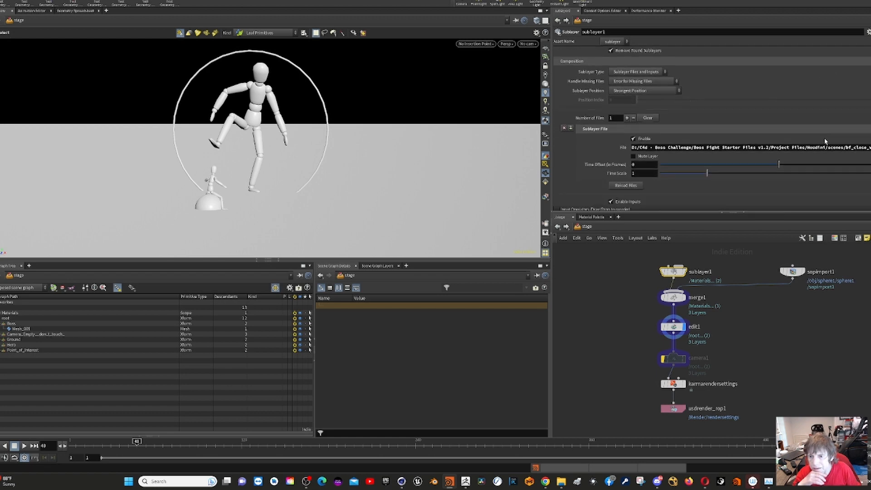
{"action": "scroll", "coordinate": [825, 142], "scroll_direction": "up", "scroll_amount": 2}
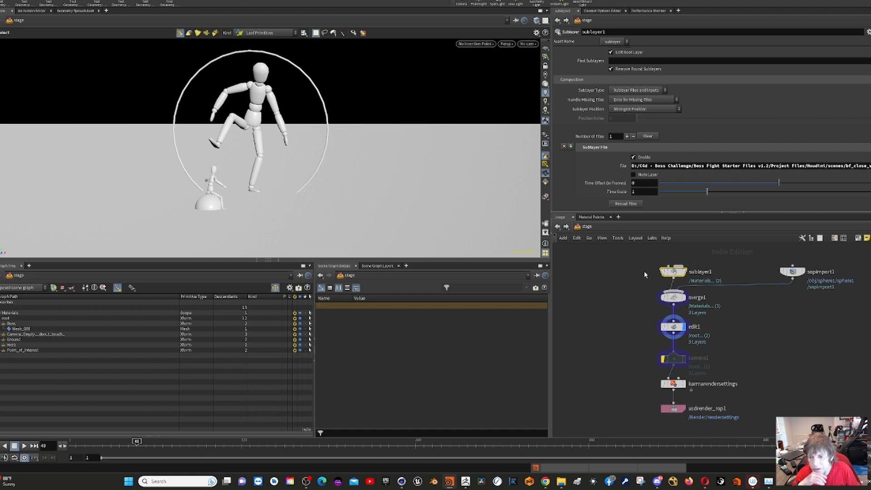
{"action": "left_click", "coordinate": [632, 268]}
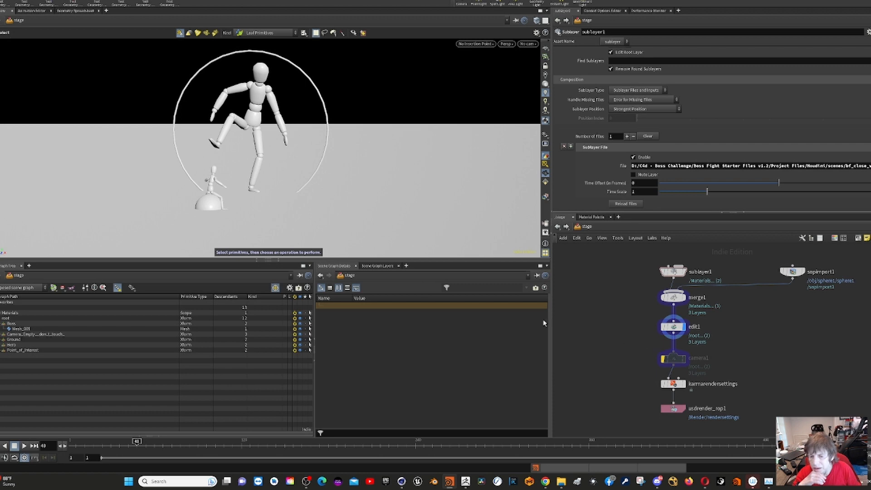
Open the recent scene houdini_-wana2-v1.1.hiplc
{"action": "left_click", "coordinate": [1, 1]}
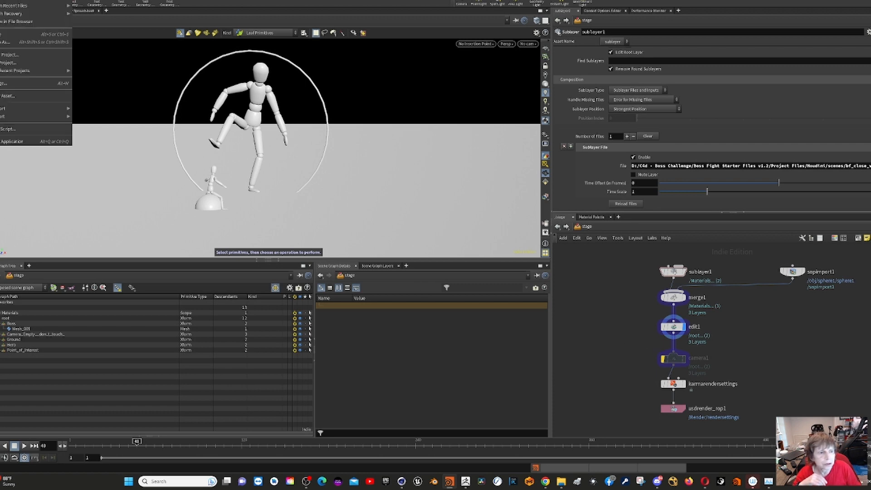
{"action": "mouse_move", "coordinate": [46, 7]}
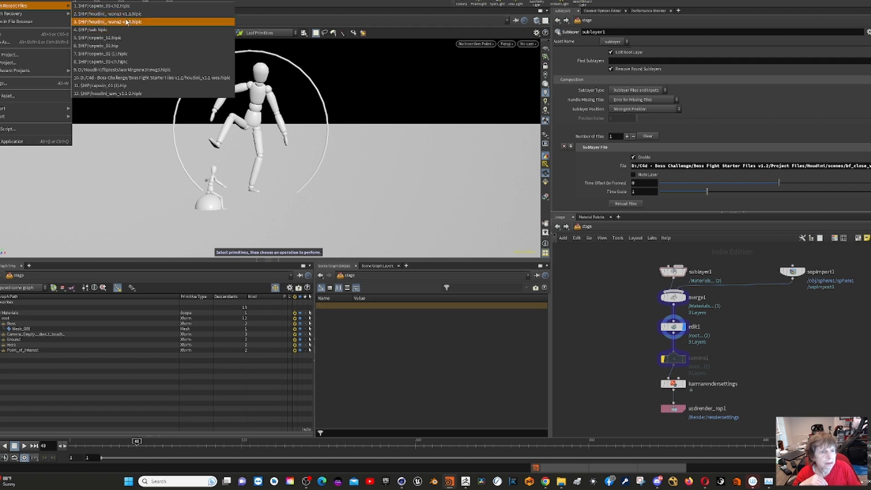
{"action": "left_click", "coordinate": [126, 22]}
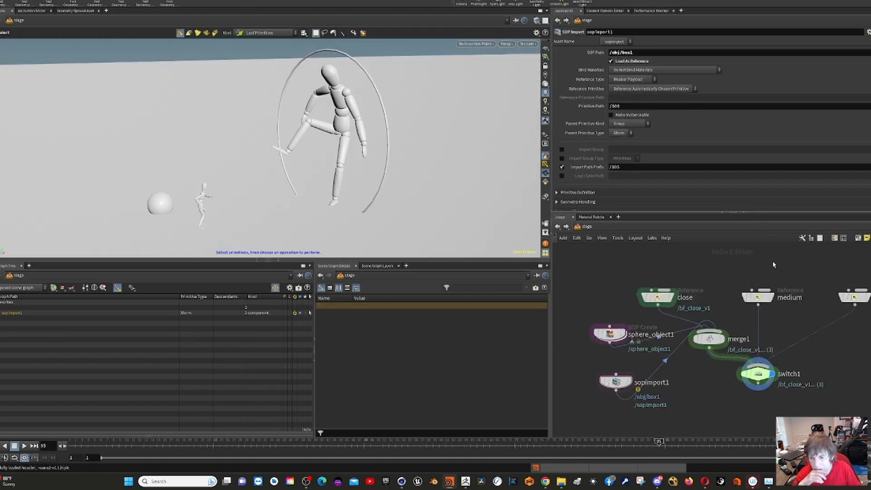
View the parameters of the close Reference node in the stage, and switch to the object network
{"action": "left_click", "coordinate": [659, 300]}
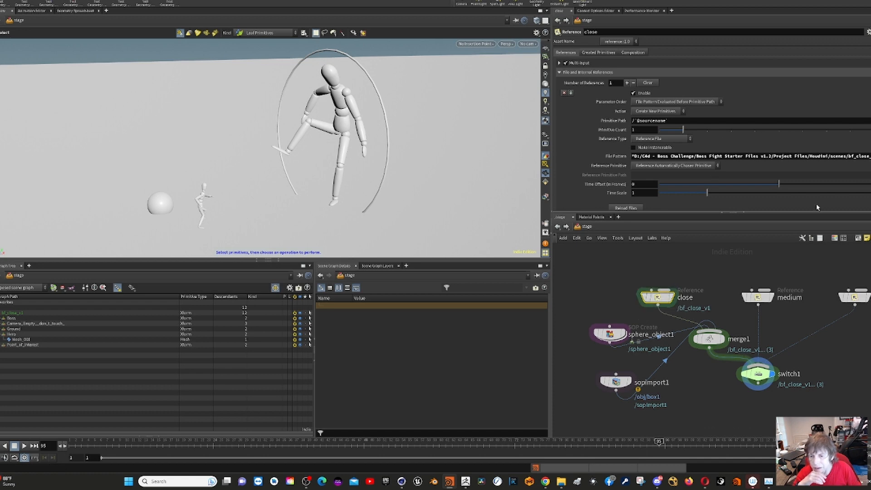
{"action": "left_click", "coordinate": [581, 227]}
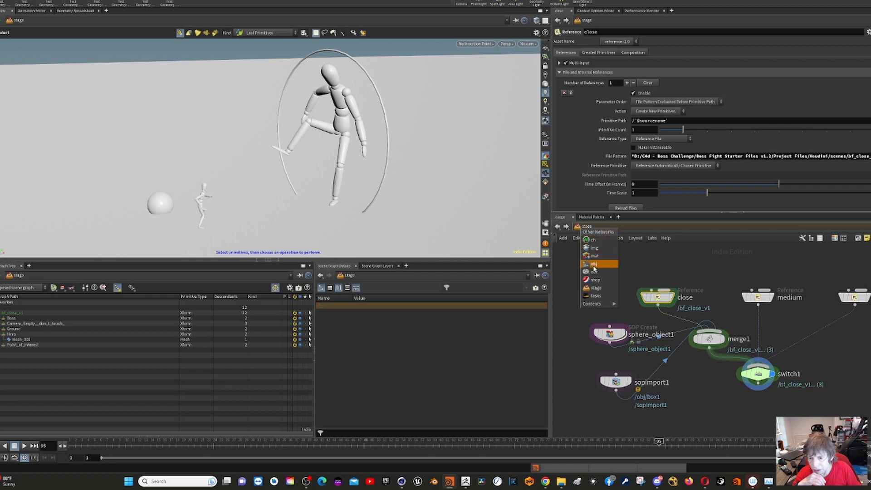
{"action": "left_click", "coordinate": [593, 265]}
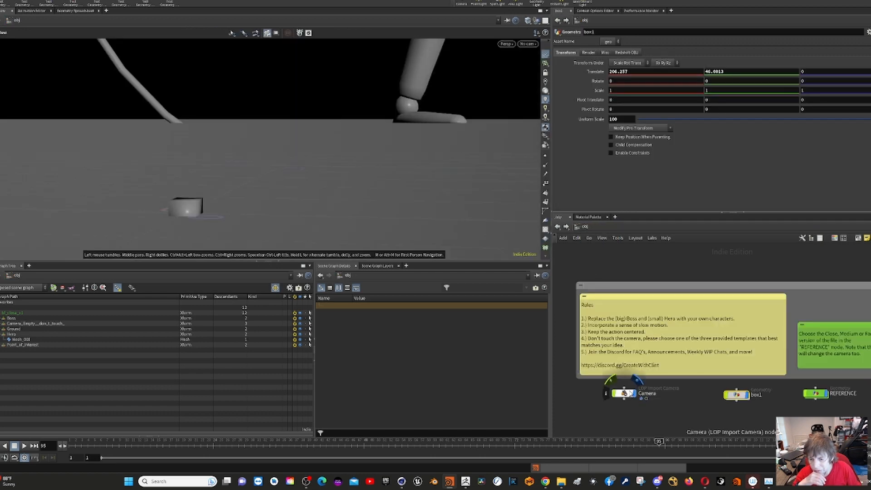
Examine the Camera node's LOP path and the stage nodes available as its source, leaving the path as it is
{"action": "left_click", "coordinate": [630, 394]}
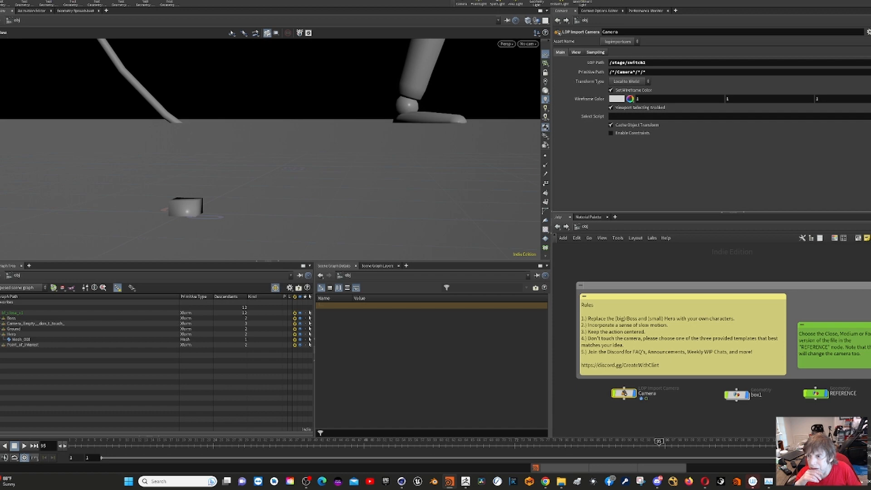
{"action": "left_click", "coordinate": [870, 63]}
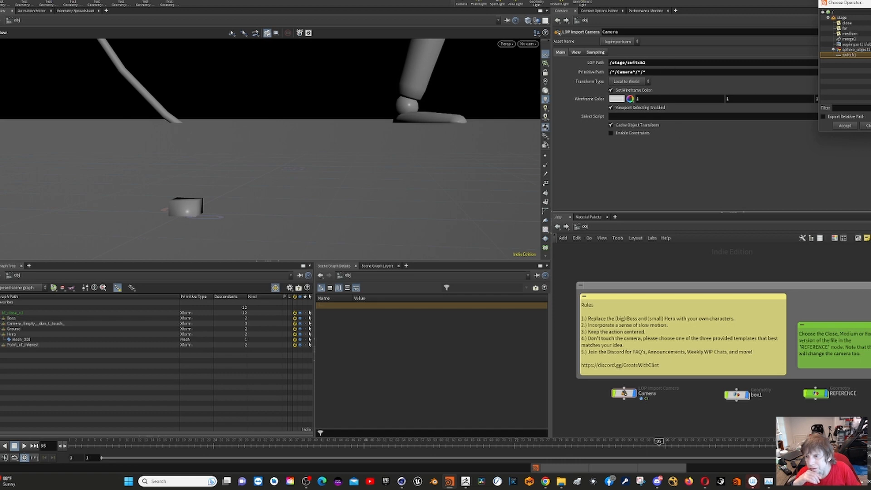
{"action": "left_click", "coordinate": [870, 3]}
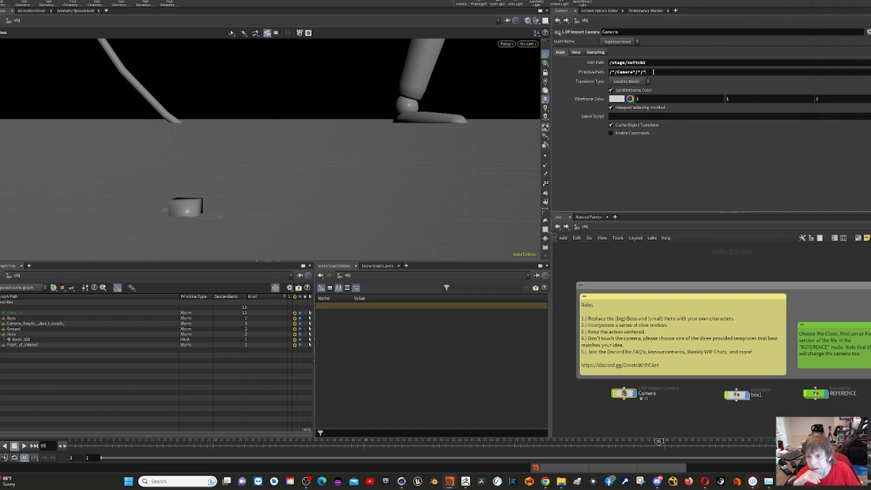
Copy the Camera node's primitive path pattern /*/Camera*/*/*
{"action": "left_click_drag", "start_coordinate": [654, 72], "coordinate": [608, 71]}
{"action": "right_click", "coordinate": [636, 75]}
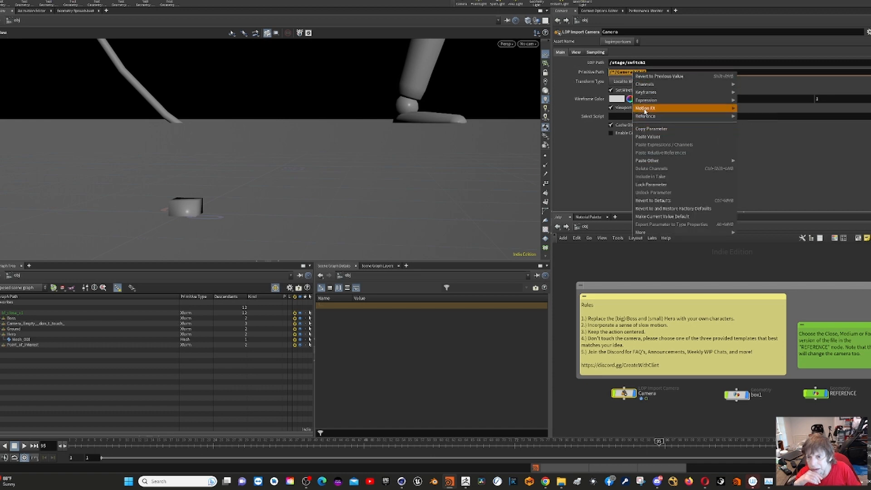
{"action": "mouse_move", "coordinate": [654, 108]}
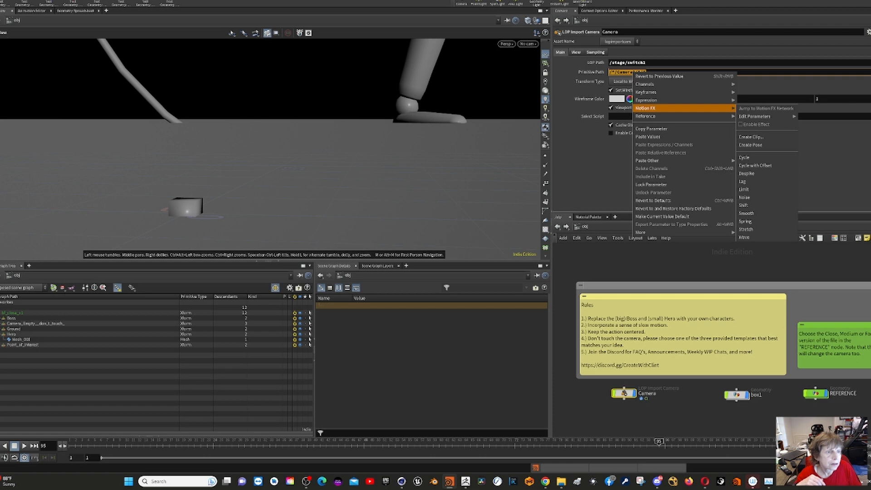
{"action": "left_click", "coordinate": [6, 0]}
{"action": "left_click", "coordinate": [6, 1]}
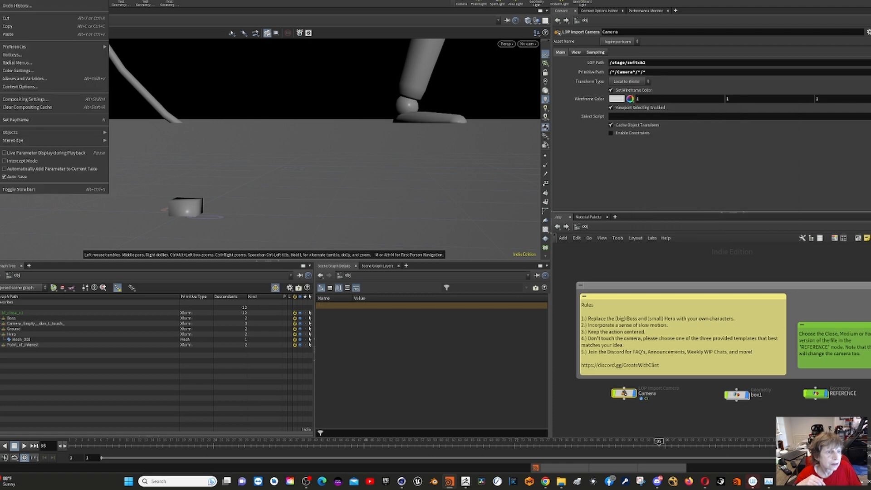
{"action": "left_click", "coordinate": [39, 26]}
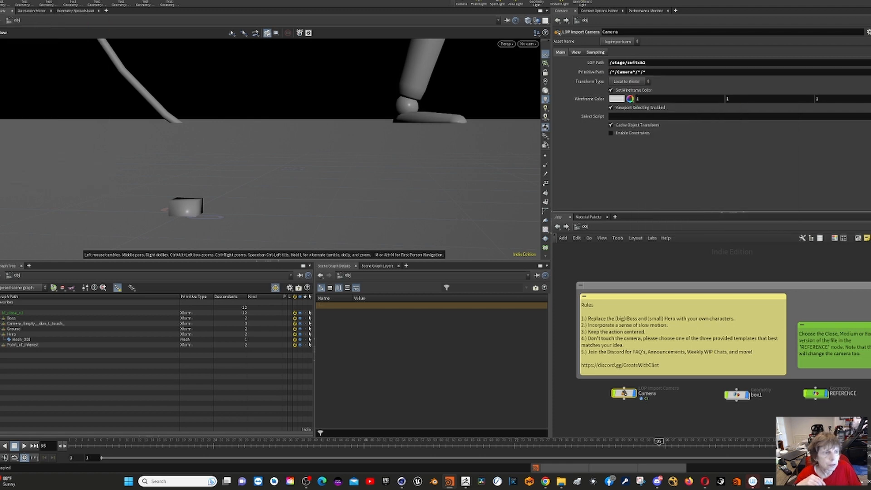
Open the second recent scene, whose name ends in 01-ch2.hiplc, and switch to its object network
{"action": "left_click", "coordinate": [1, 1]}
{"action": "mouse_move", "coordinate": [55, 6]}
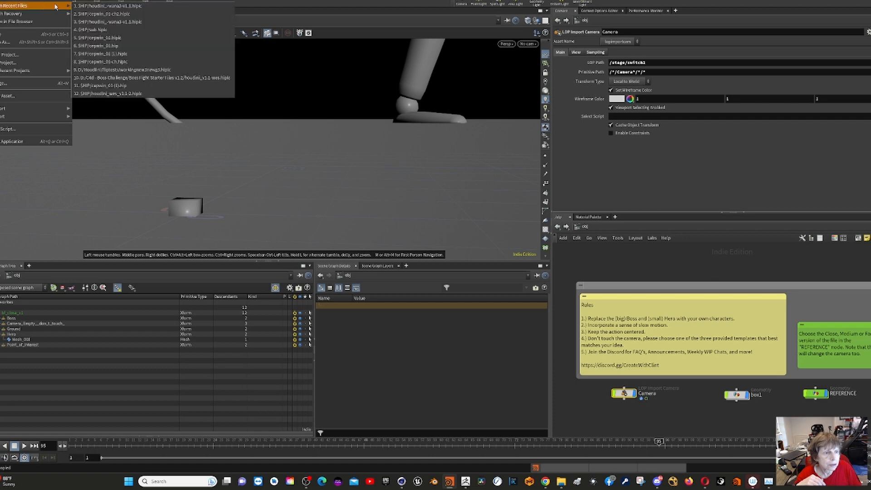
{"action": "left_click", "coordinate": [127, 14]}
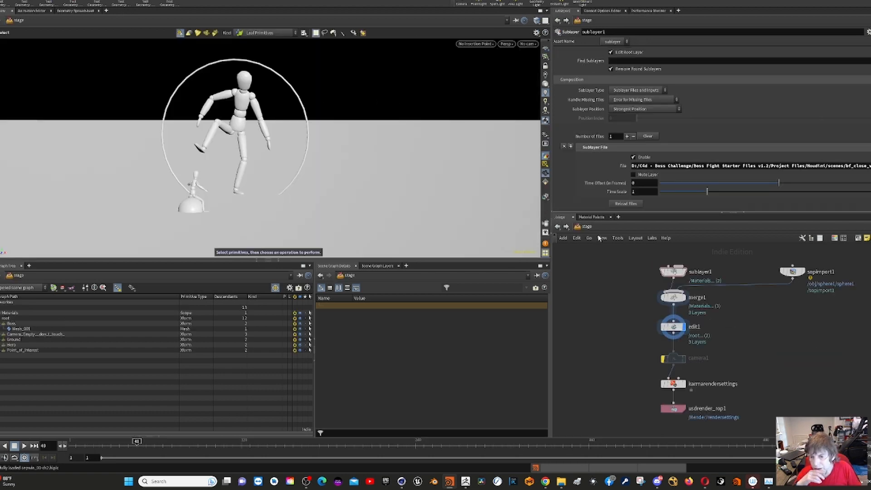
{"action": "left_click", "coordinate": [583, 227]}
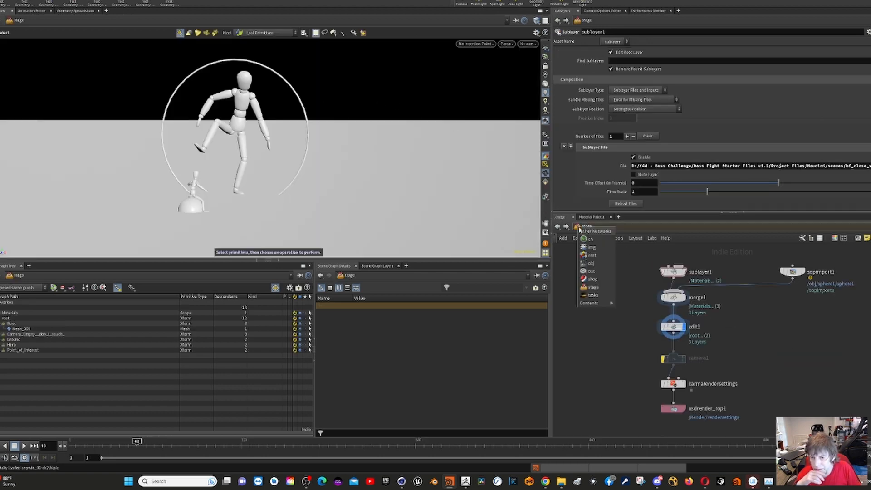
{"action": "left_click", "coordinate": [596, 265]}
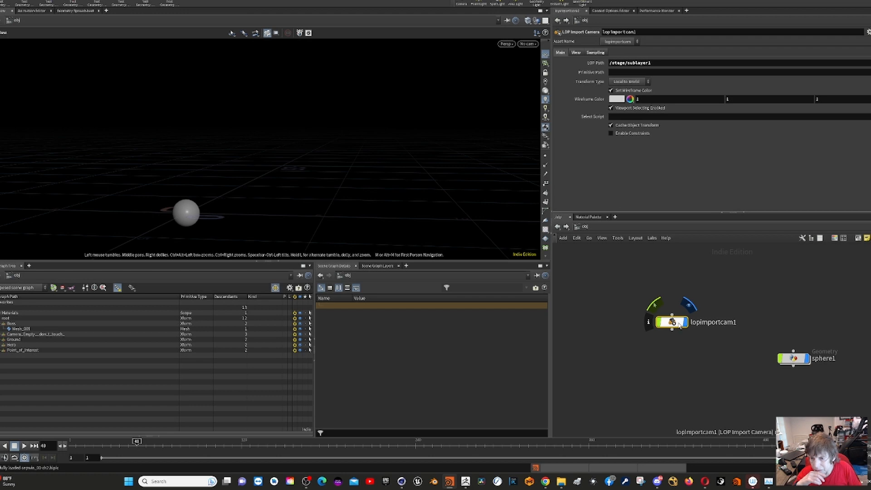
Set the LOP path of the lopimportcam1 node to /stage/merge1
{"action": "left_click", "coordinate": [656, 64]}
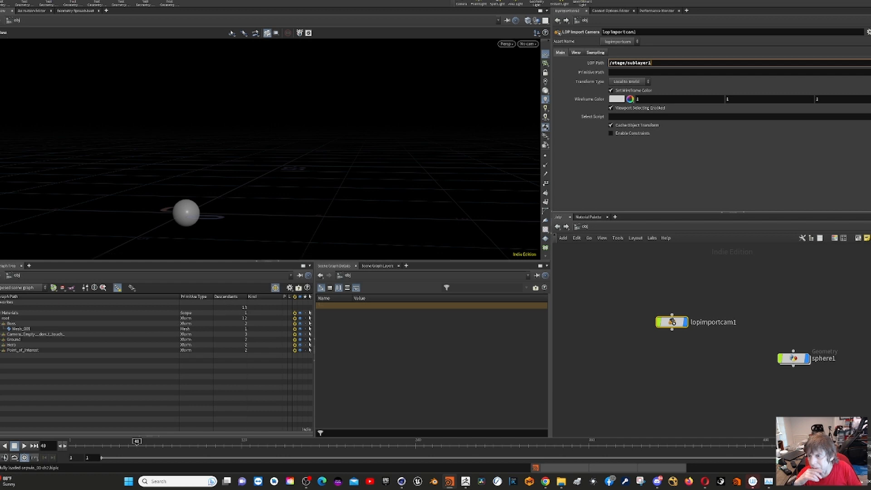
{"action": "left_click", "coordinate": [857, 63]}
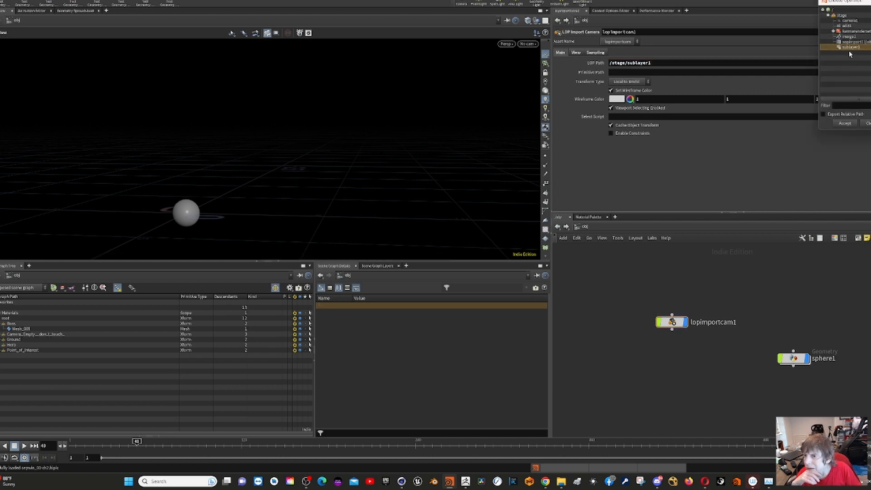
{"action": "left_click", "coordinate": [845, 37]}
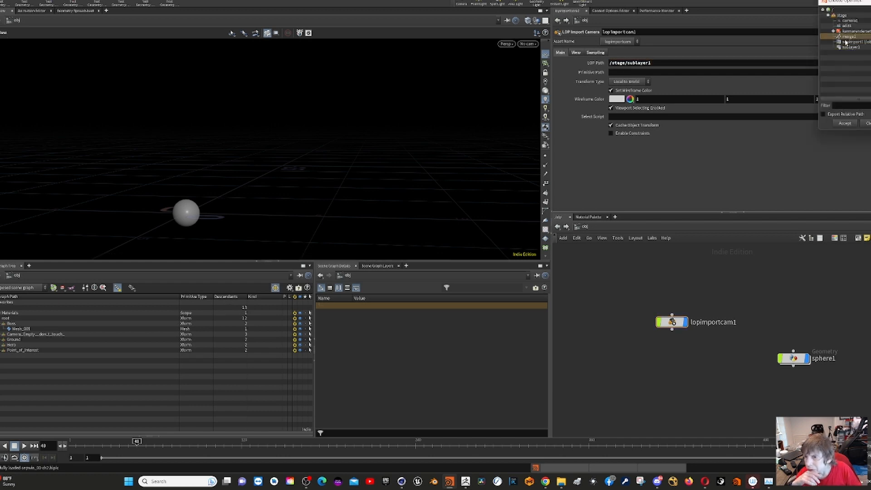
{"action": "left_click", "coordinate": [851, 123]}
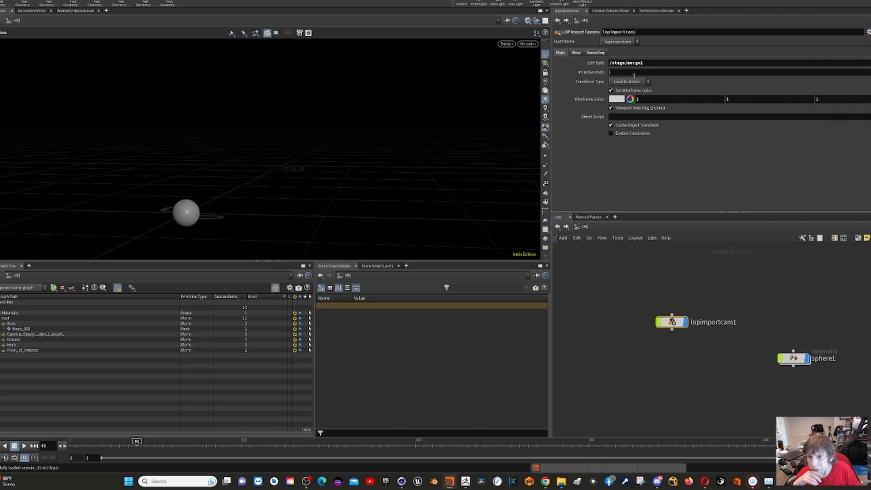
Set lopimportcam1's primitive path to the Camera_Empty__don_t_touch_ primitive under /root
{"action": "left_click", "coordinate": [634, 72]}
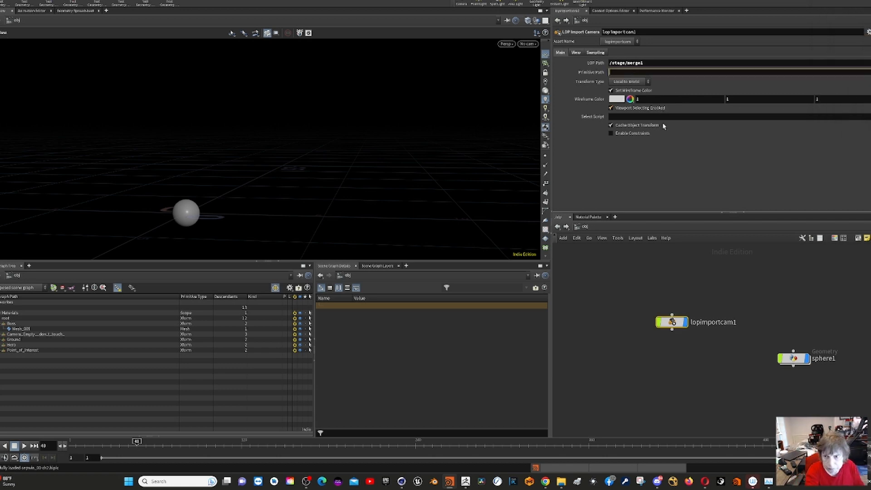
{"action": "key", "text": "ctrl+v"}
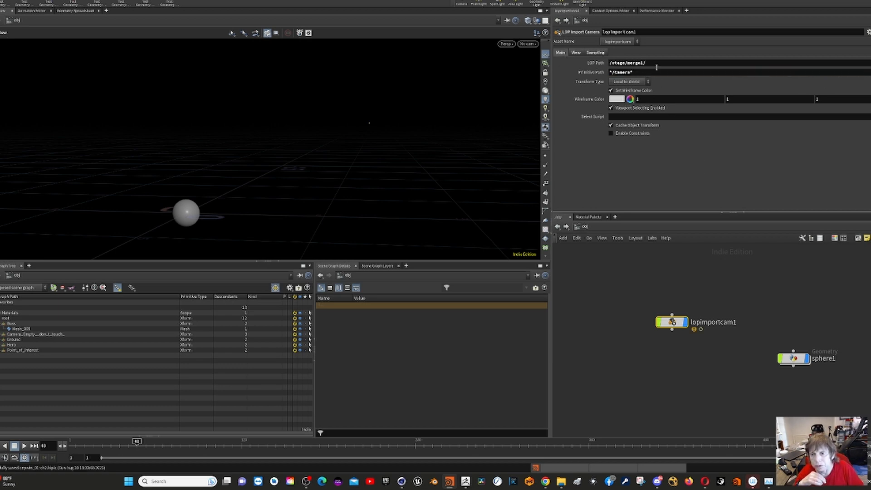
{"action": "left_click", "coordinate": [635, 73]}
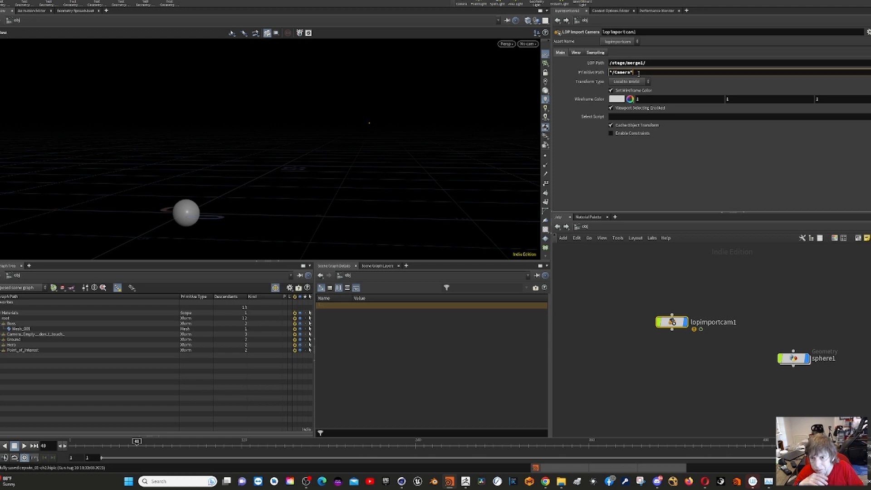
{"action": "left_click", "coordinate": [870, 72]}
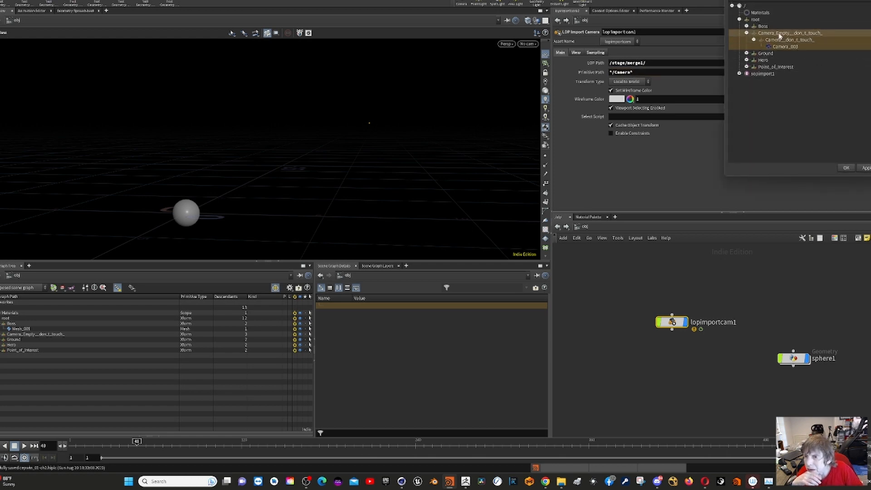
{"action": "left_click", "coordinate": [846, 168]}
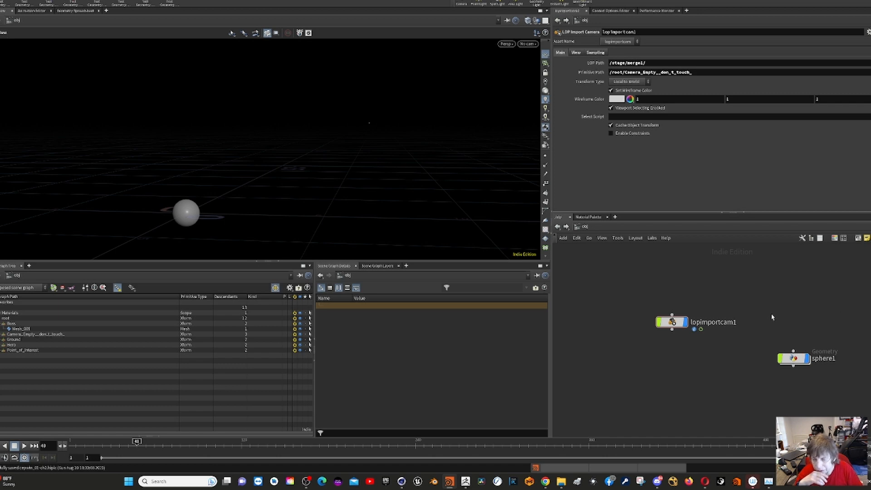
Add a Geometry object to the object network and place a LOP Import node inside it
{"action": "key", "text": "Tab"}
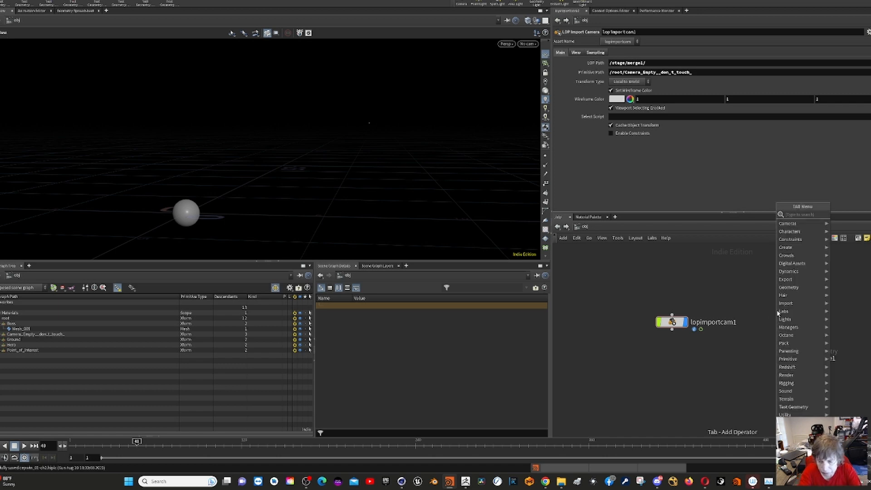
{"action": "type", "text": "ge"}
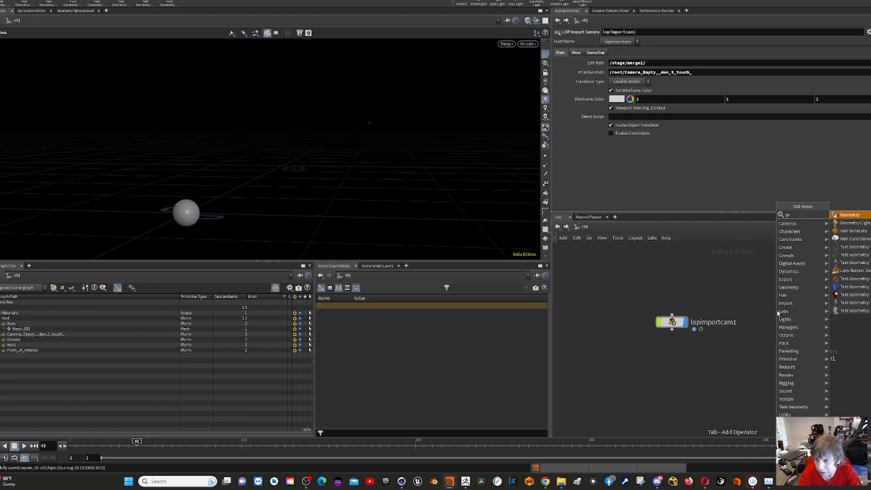
{"action": "key", "text": "Return"}
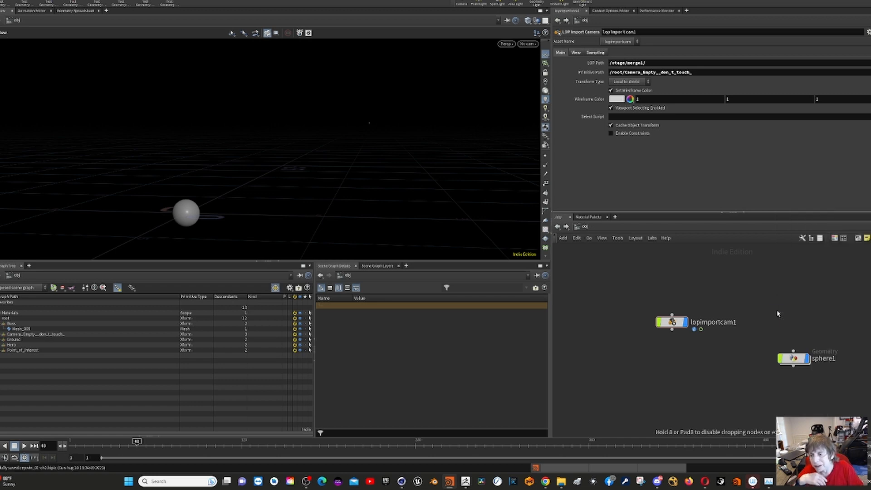
{"action": "double_click", "coordinate": [778, 313]}
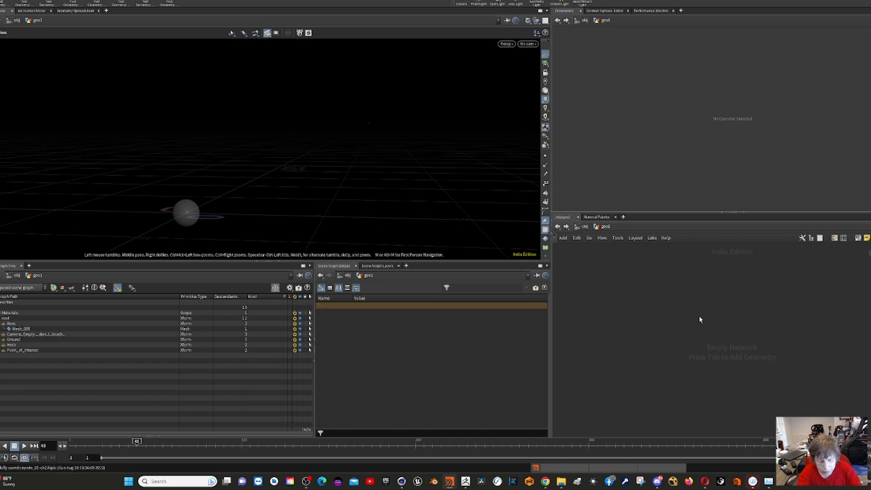
{"action": "key", "text": "Tab"}
{"action": "type", "text": "lo"}
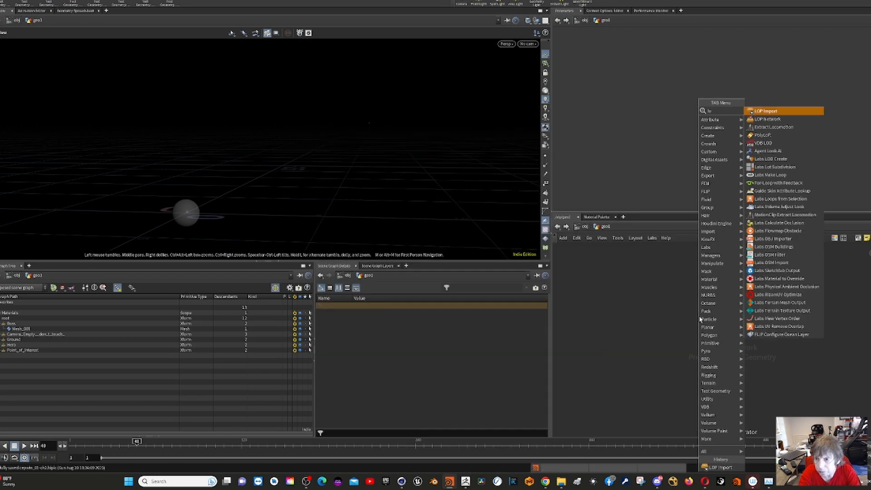
{"action": "key", "text": "Return"}
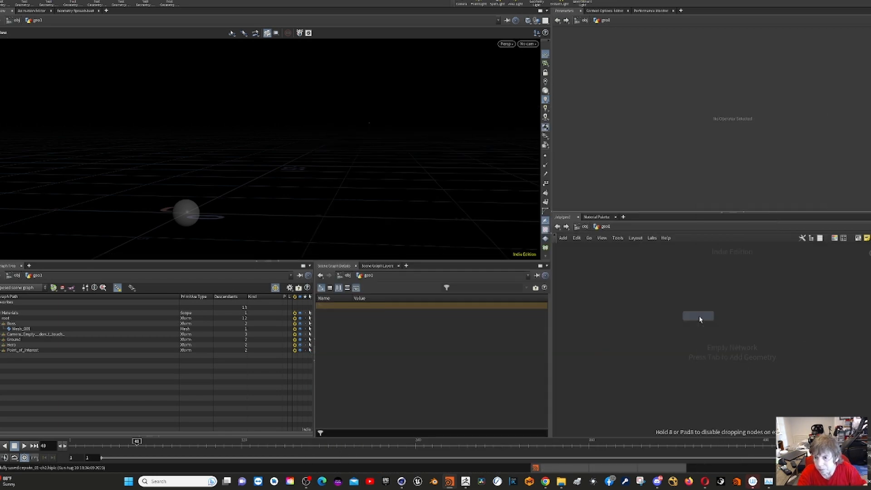
{"action": "left_click", "coordinate": [742, 289]}
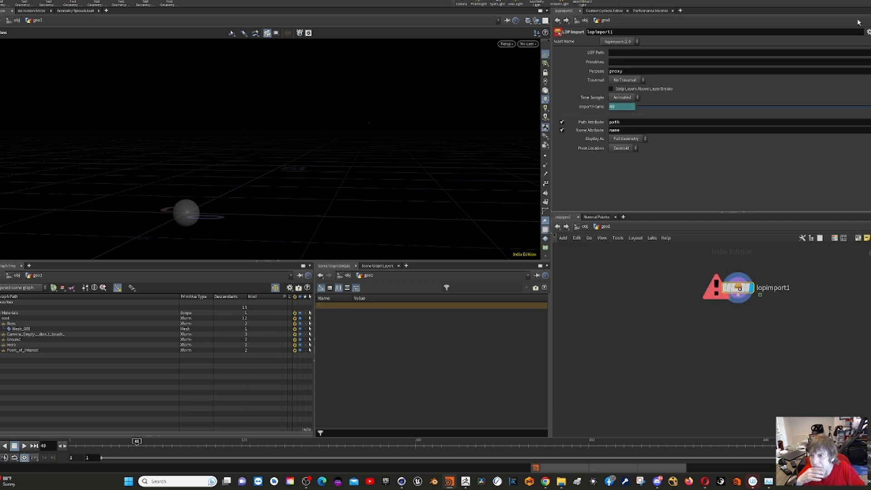
Set the LOP Import node's LOP path to /stage/merge1
{"action": "left_click", "coordinate": [870, 52]}
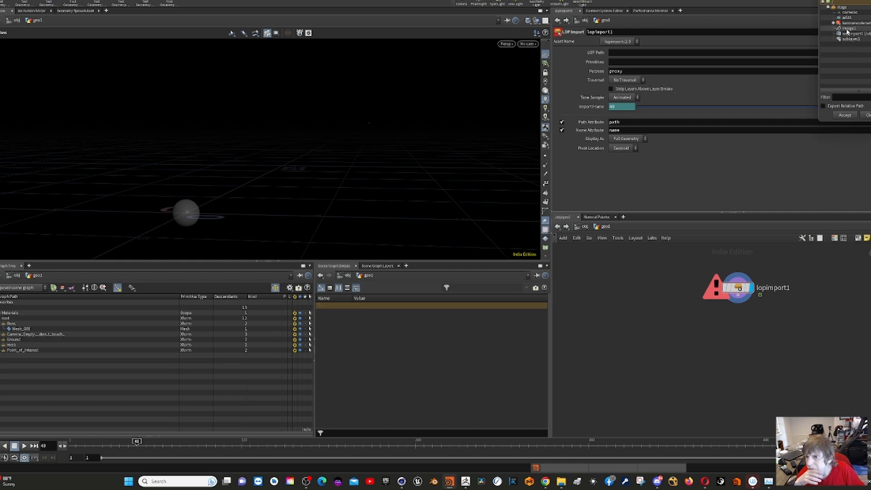
{"action": "left_click", "coordinate": [847, 29]}
{"action": "left_click", "coordinate": [844, 115]}
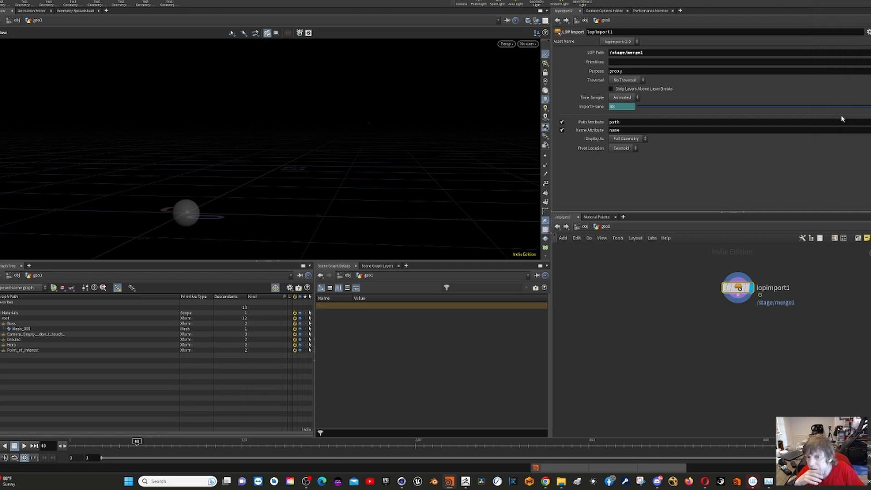
Set the LOP Import node's primitives to /Materials, /root and /sopimport1, and return to the object network
{"action": "left_click", "coordinate": [662, 63]}
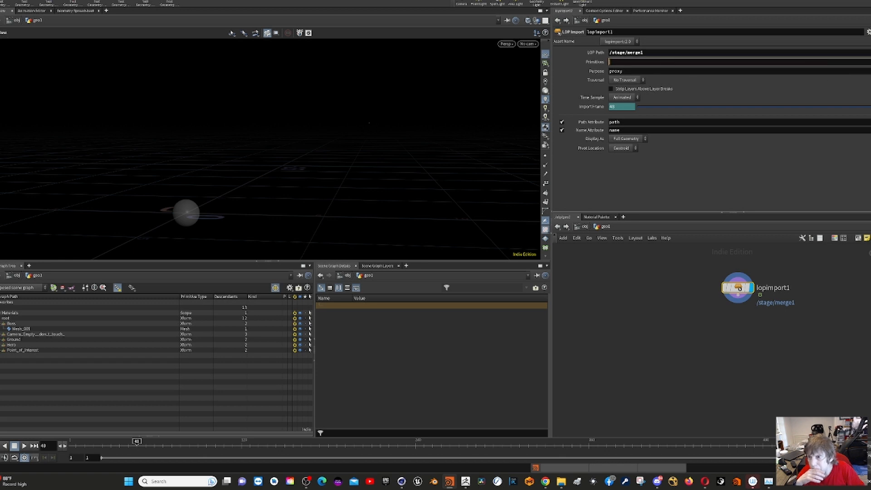
{"action": "left_click", "coordinate": [870, 62]}
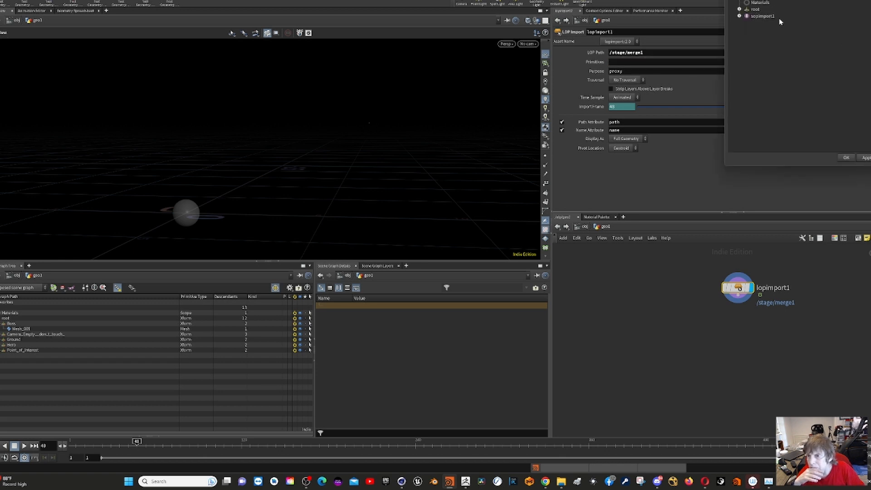
{"action": "left_click", "coordinate": [754, 4]}
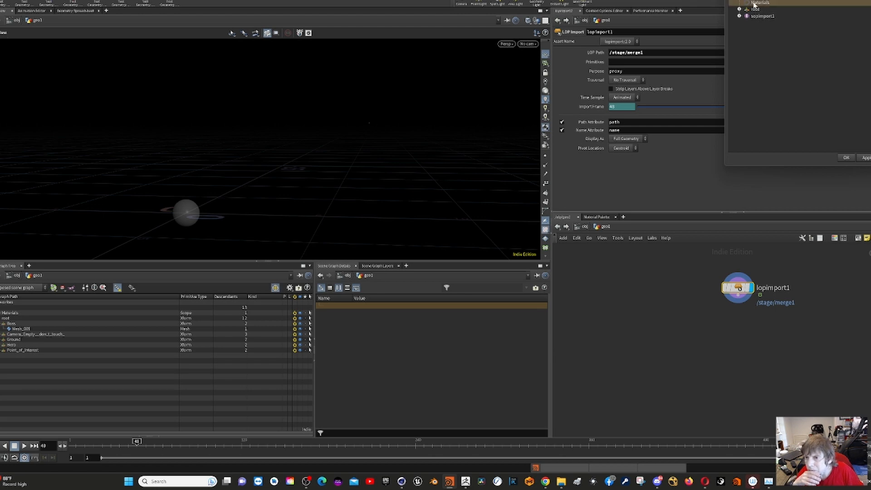
{"action": "left_click", "coordinate": [765, 17], "text": "shift"}
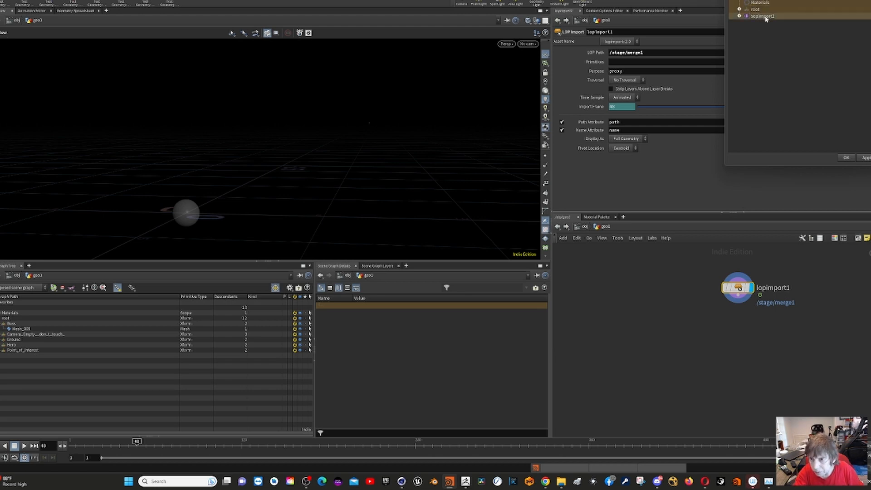
{"action": "left_click", "coordinate": [843, 158]}
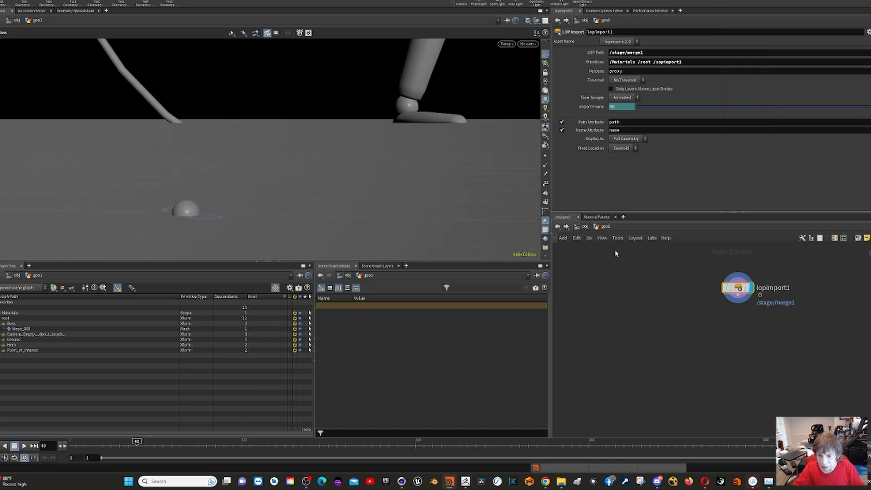
{"action": "left_click", "coordinate": [585, 227]}
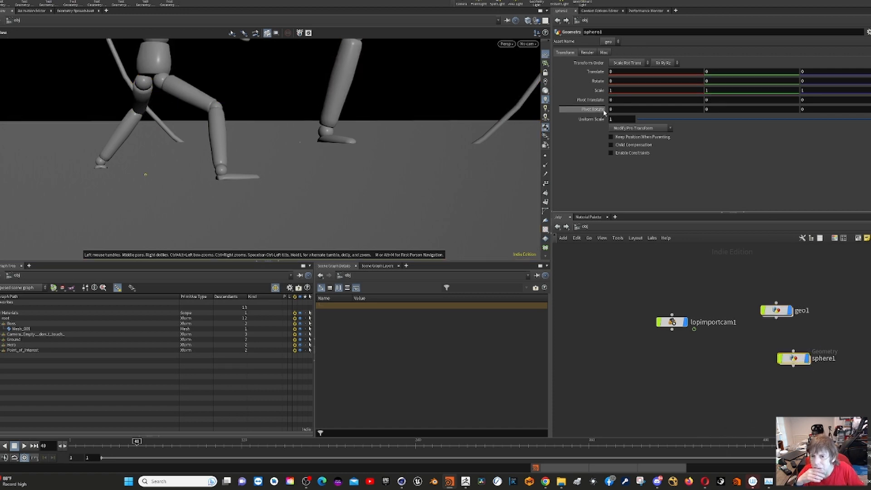
Set the sphere1 object's uniform scale to 100
{"action": "left_click", "coordinate": [621, 119]}
{"action": "type", "text": "00"}
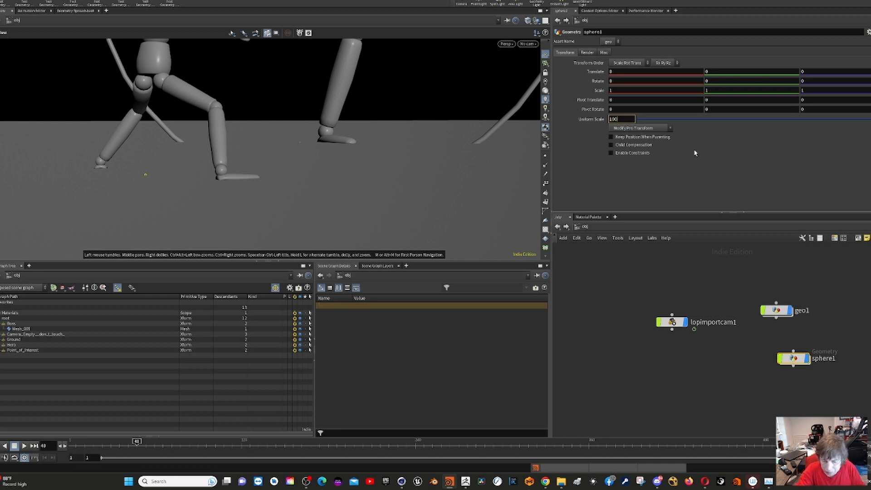
{"action": "key", "text": "Return"}
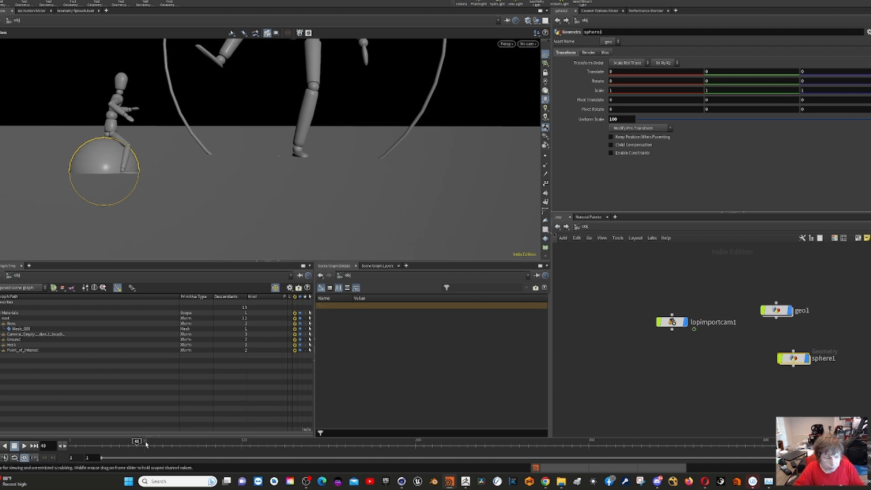
Scrub back along the timeline, play the imported stage animation with the sphere in the scene, and stop playback
{"action": "left_click", "coordinate": [124, 443]}
{"action": "left_click_drag", "start_coordinate": [122, 444], "coordinate": [25, 437]}
{"action": "left_click", "coordinate": [25, 446]}
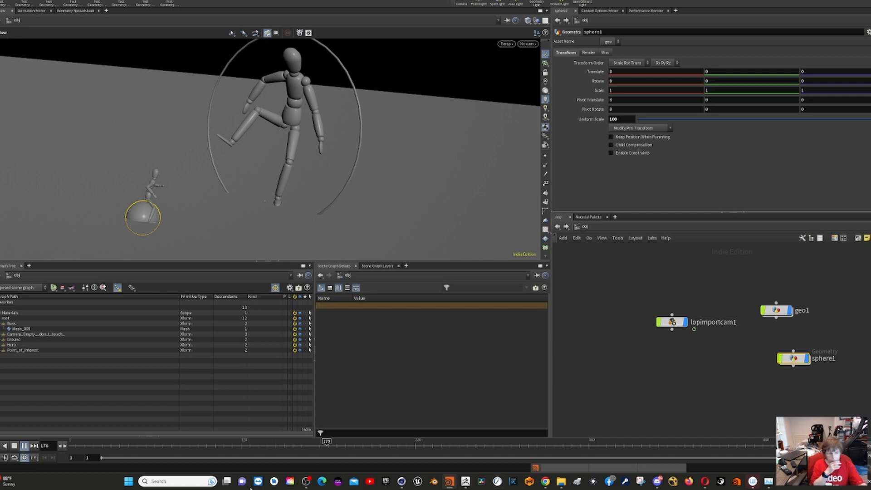
{"action": "left_click", "coordinate": [24, 445]}
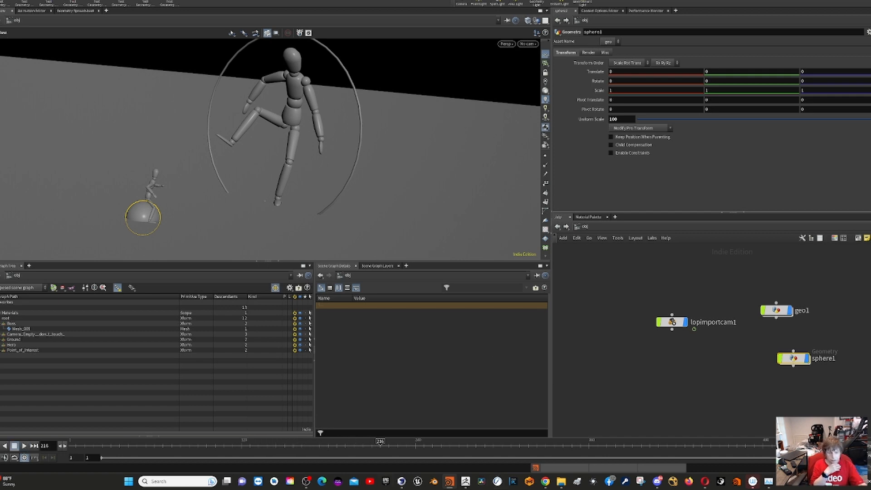
Switch to Cinema 4D and play the fish animation from the start of its timeline
{"action": "left_click", "coordinate": [402, 482]}
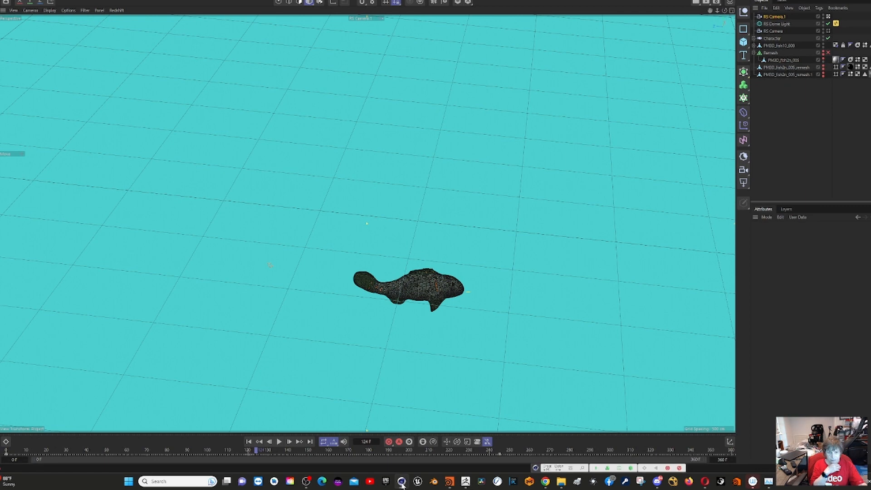
{"action": "left_click", "coordinate": [249, 442]}
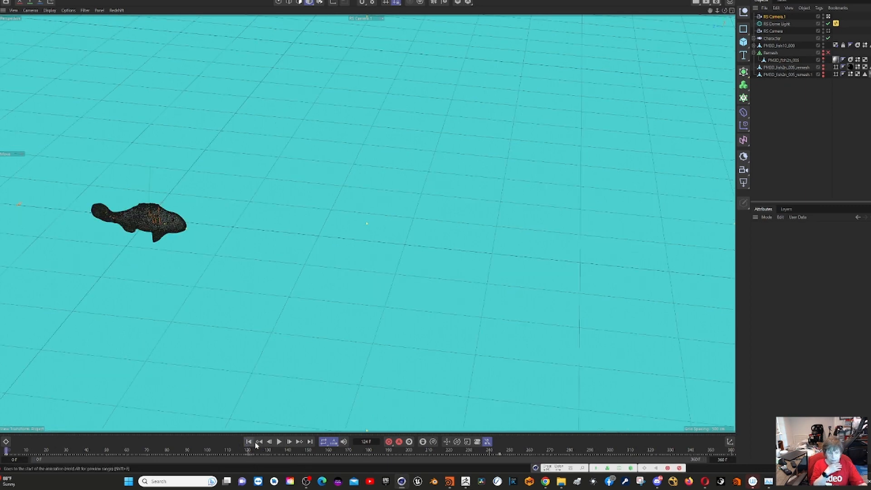
{"action": "left_click", "coordinate": [290, 443]}
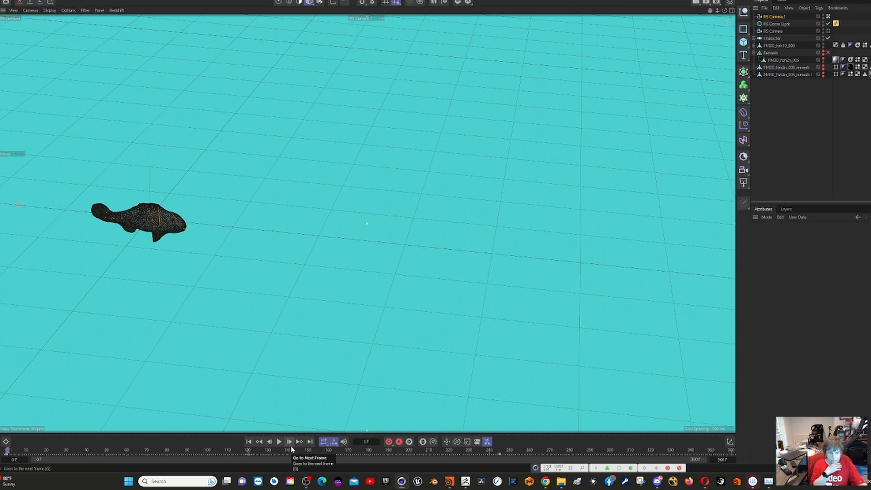
{"action": "left_click", "coordinate": [279, 441]}
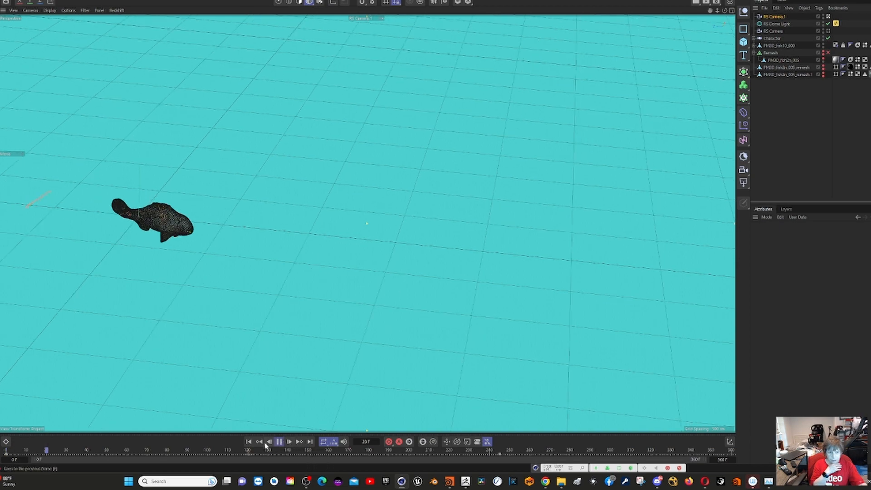